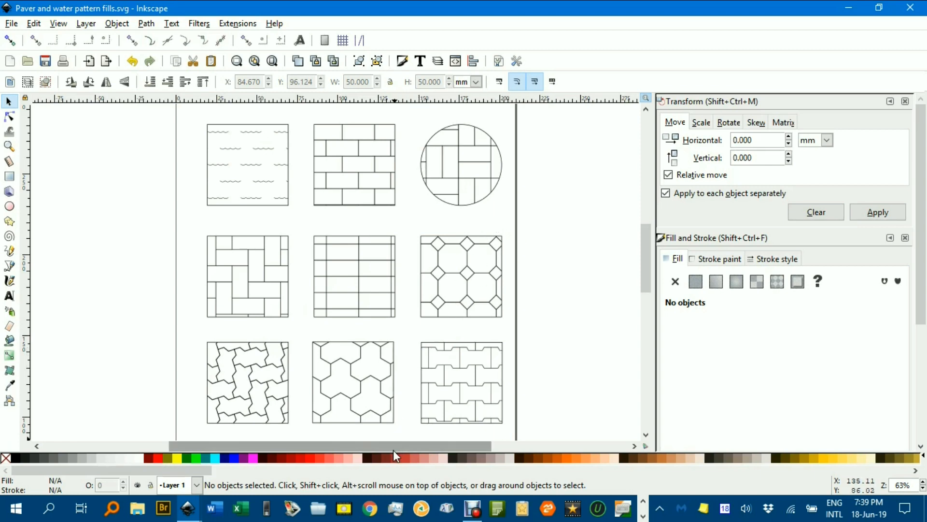
Look over the house plan in New document 1, and return to the Paver and water pattern fills document.
{"action": "left_click", "coordinate": [187, 508]}
{"action": "left_click", "coordinate": [332, 460]}
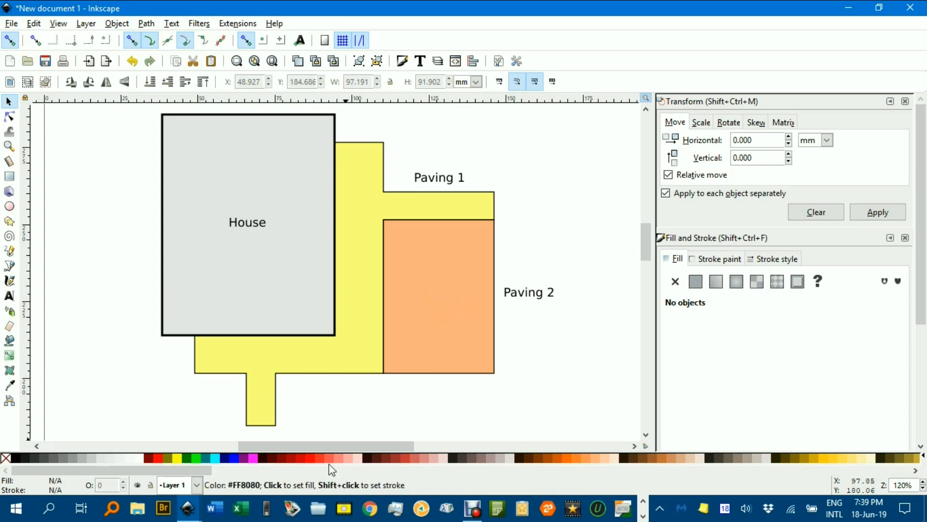
{"action": "left_click", "coordinate": [188, 509]}
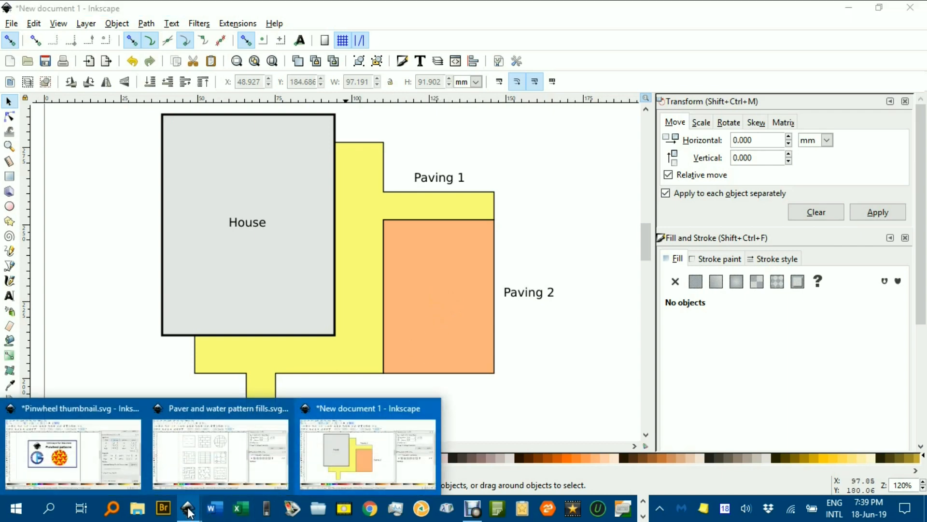
{"action": "left_click", "coordinate": [228, 466]}
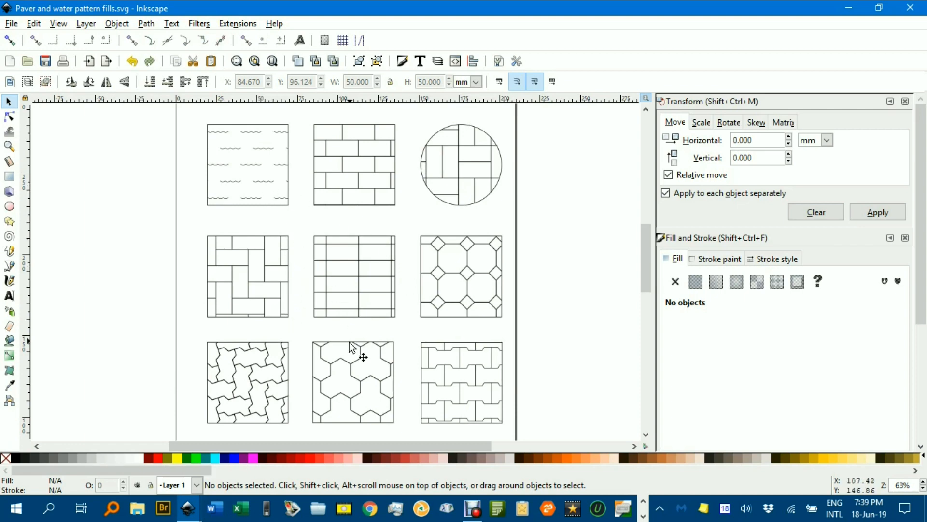
Copy the three-lobed paver swatch in the middle of the last row and switch to the house plan in New document 1.
{"action": "left_click", "coordinate": [346, 371]}
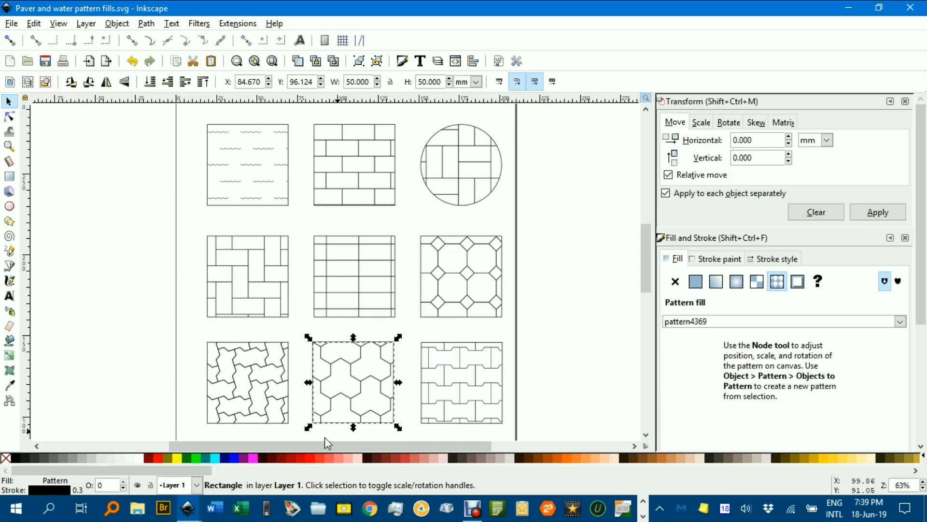
{"action": "mouse_move", "coordinate": [190, 512]}
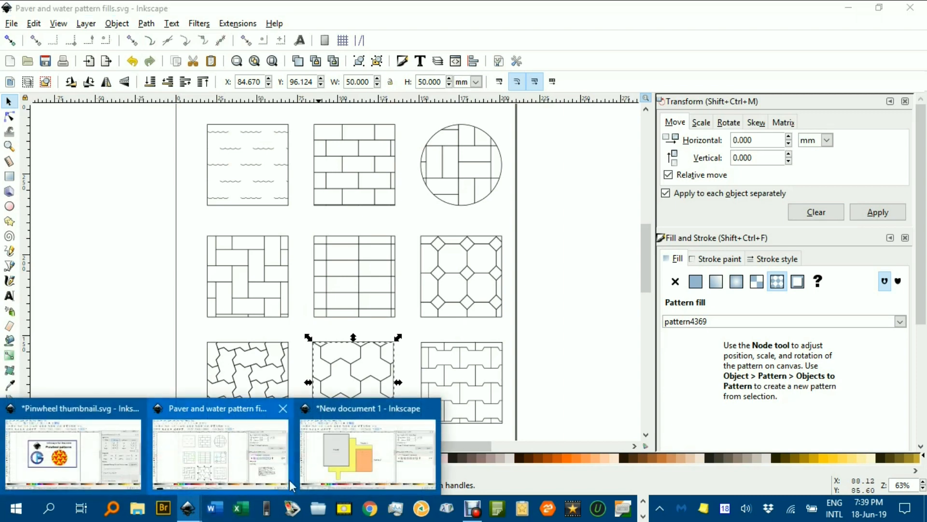
{"action": "left_click", "coordinate": [344, 462]}
Apply the copied swatch's style to the yellow Paving 1 area.
{"action": "left_click", "coordinate": [332, 363]}
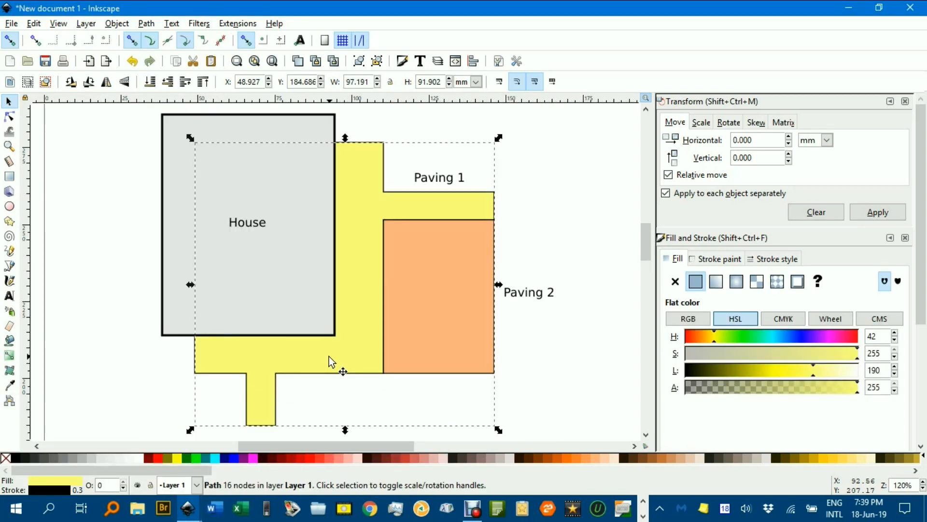
{"action": "scroll", "coordinate": [331, 364], "scroll_direction": "down", "scroll_amount": 1}
{"action": "left_click", "coordinate": [34, 24]}
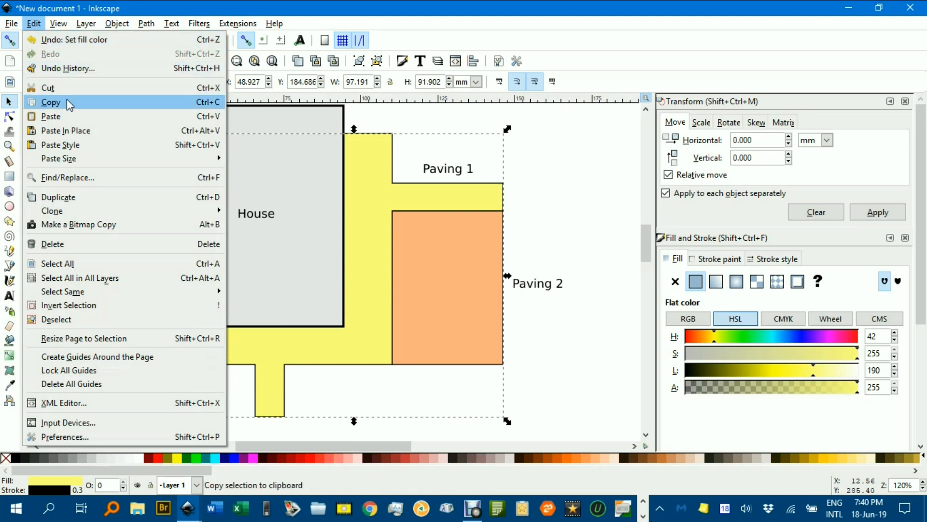
{"action": "left_click", "coordinate": [80, 146]}
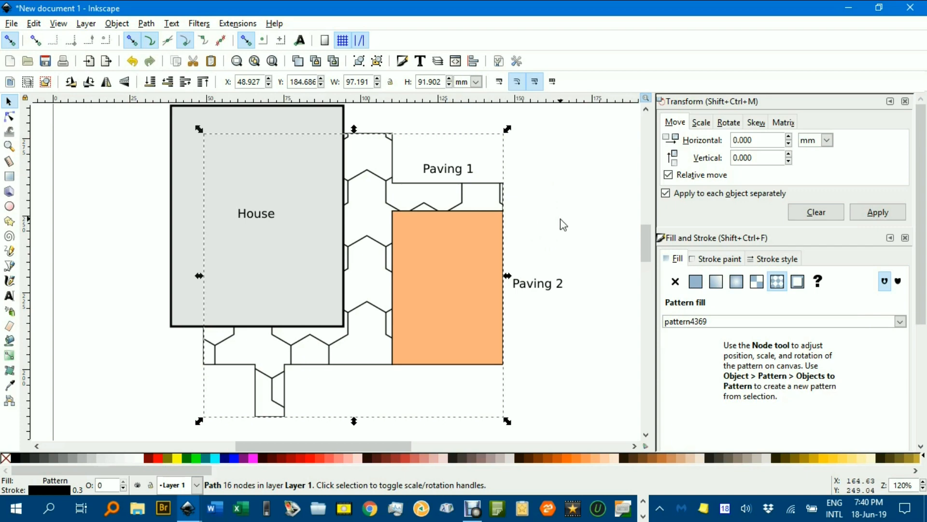
Move the Paving 1 pattern fill's origin from the lower part of the page to above the house plan.
{"action": "key", "text": "n"}
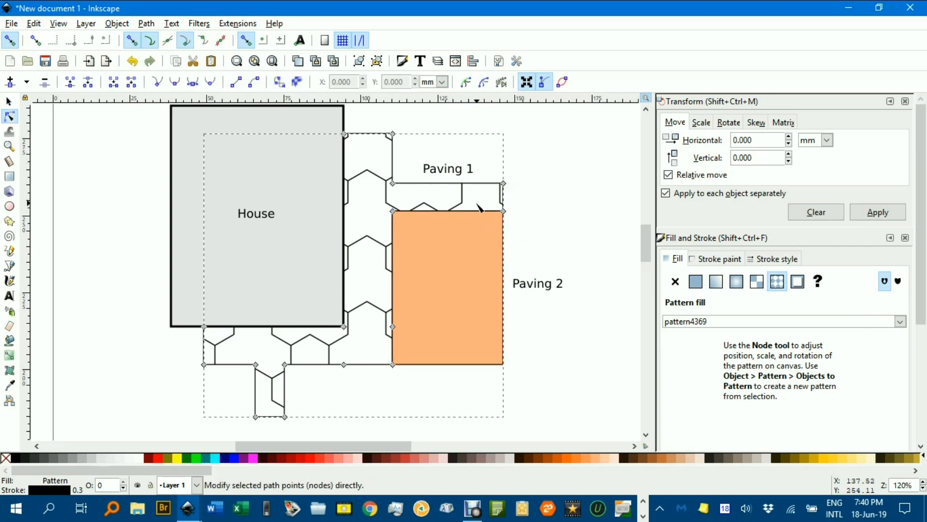
{"action": "scroll", "coordinate": [479, 209], "scroll_direction": "down", "scroll_amount": 5}
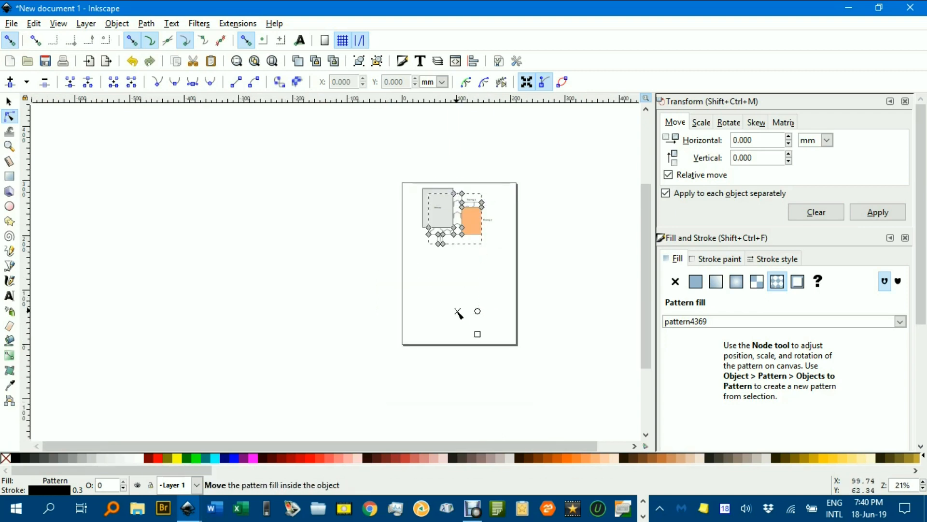
{"action": "left_click_drag", "start_coordinate": [458, 313], "coordinate": [459, 155]}
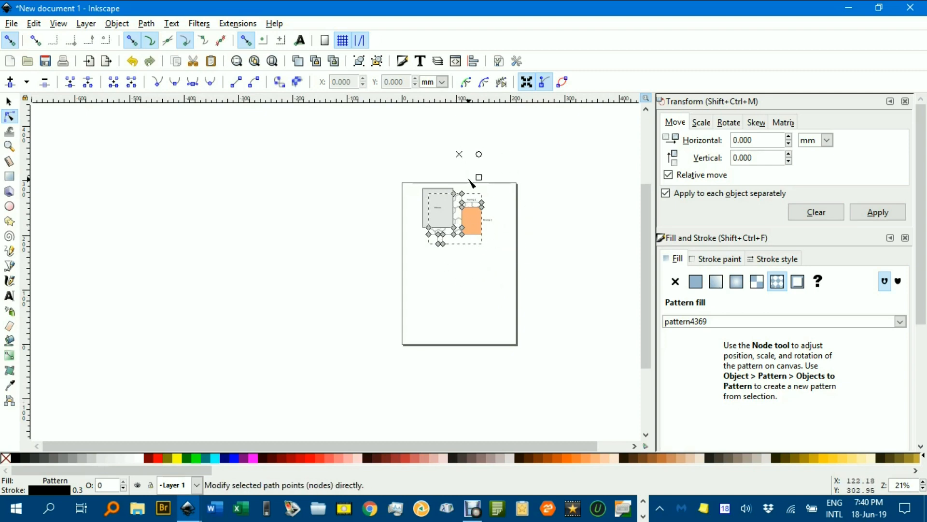
{"action": "scroll", "coordinate": [472, 183], "scroll_direction": "up", "scroll_amount": 3}
{"action": "left_click_drag", "start_coordinate": [441, 110], "coordinate": [536, 218]}
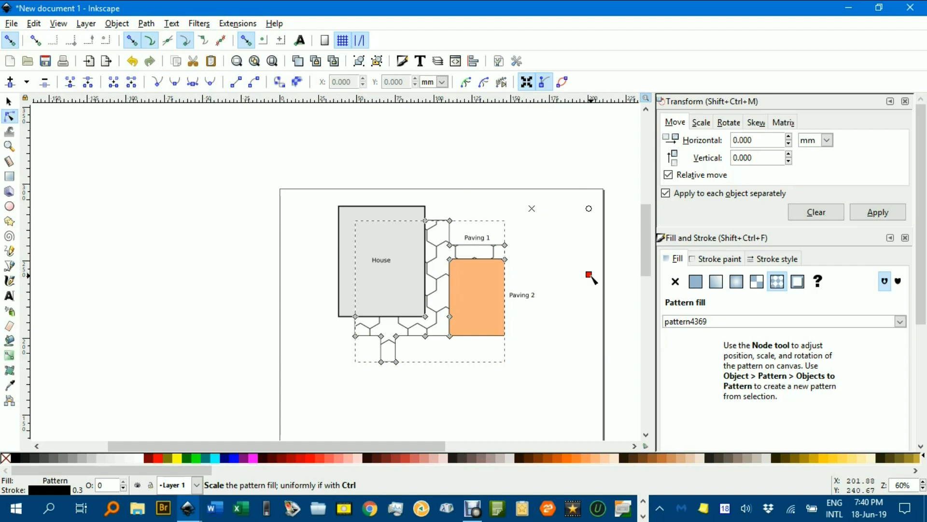
Scale the Paving 1 pattern fill down to small pavers and deselect the area.
{"action": "left_click_drag", "start_coordinate": [589, 275], "coordinate": [541, 218]}
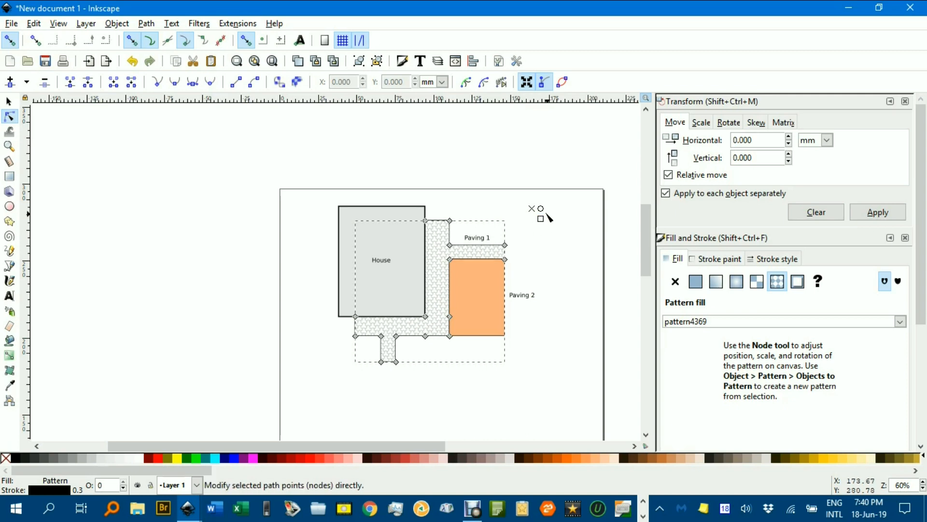
{"action": "scroll", "coordinate": [541, 212], "scroll_direction": "up", "scroll_amount": 4}
{"action": "left_click_drag", "start_coordinate": [538, 243], "coordinate": [526, 227]}
{"action": "scroll", "coordinate": [518, 316], "scroll_direction": "down", "scroll_amount": 2}
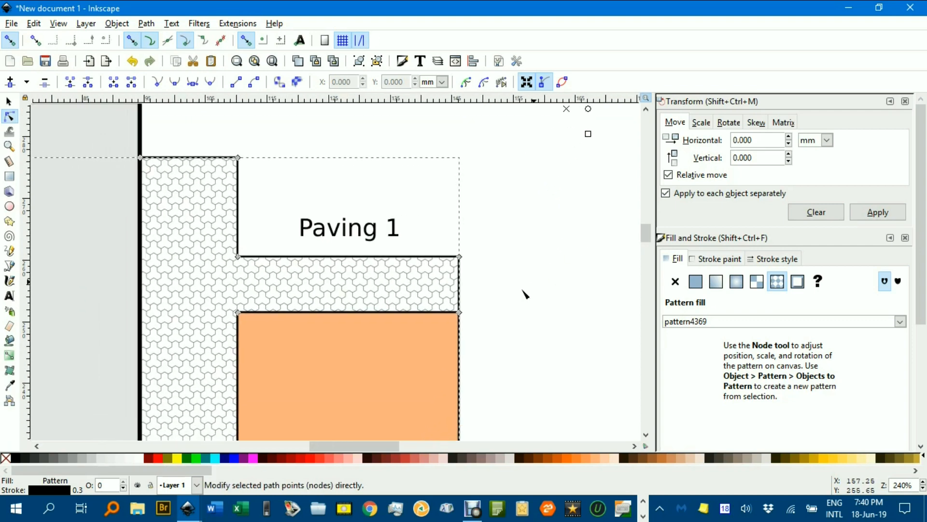
{"action": "scroll", "coordinate": [531, 312], "scroll_direction": "down", "scroll_amount": 2}
{"action": "scroll", "coordinate": [367, 294], "scroll_direction": "up", "scroll_amount": 2}
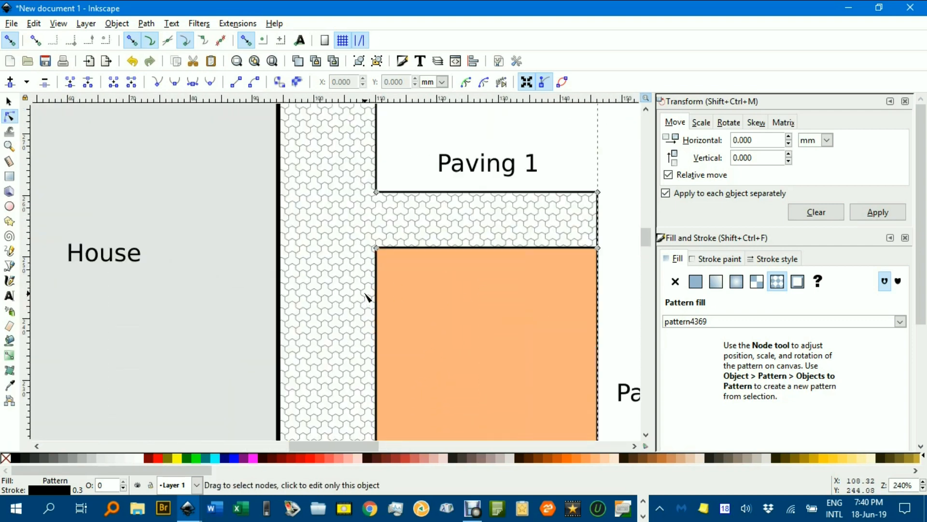
{"action": "left_click", "coordinate": [8, 101]}
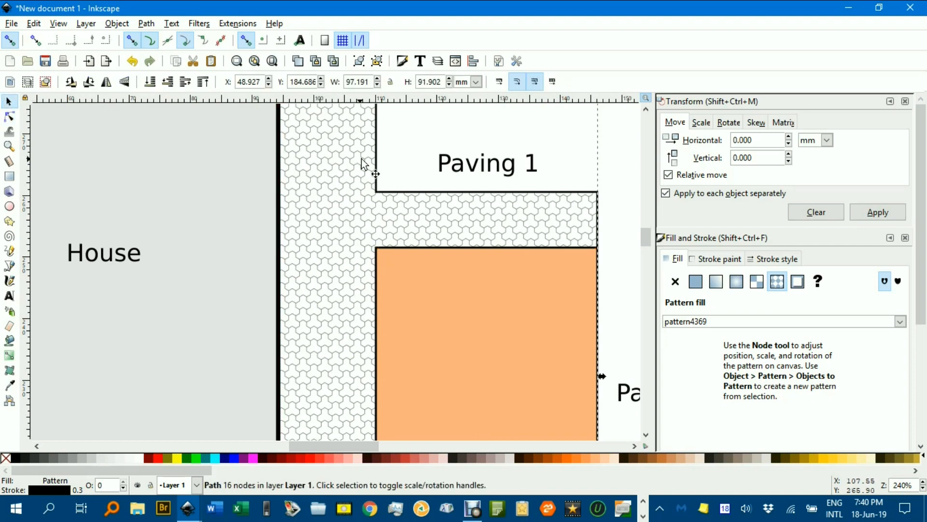
{"action": "left_click", "coordinate": [438, 177]}
Select the orange Paving 2 rectangle, and copy the octagon-and-diamond swatch from the Paver and water pattern fills document.
{"action": "scroll", "coordinate": [485, 275], "scroll_direction": "down", "scroll_amount": 1}
{"action": "scroll", "coordinate": [491, 299], "scroll_direction": "down", "scroll_amount": 1}
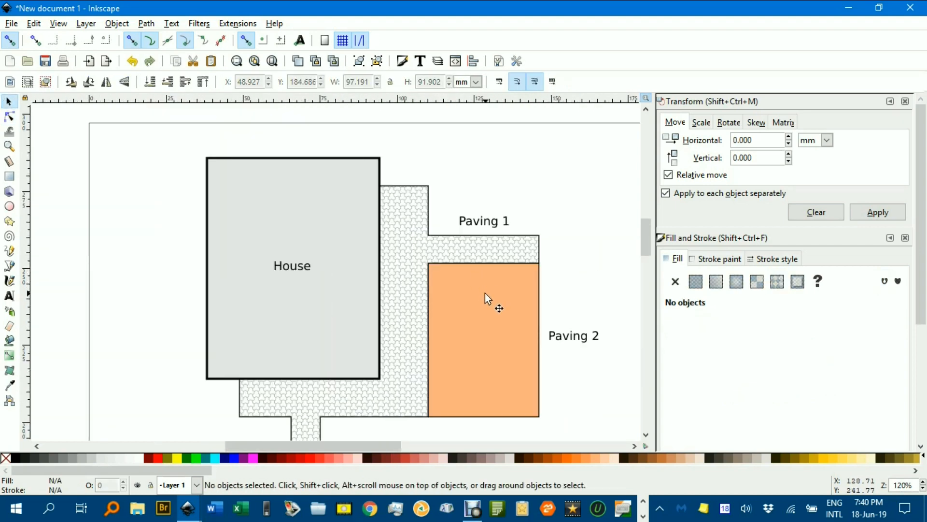
{"action": "scroll", "coordinate": [485, 271], "scroll_direction": "down", "scroll_amount": 2}
{"action": "left_click_drag", "start_coordinate": [480, 243], "coordinate": [478, 243]}
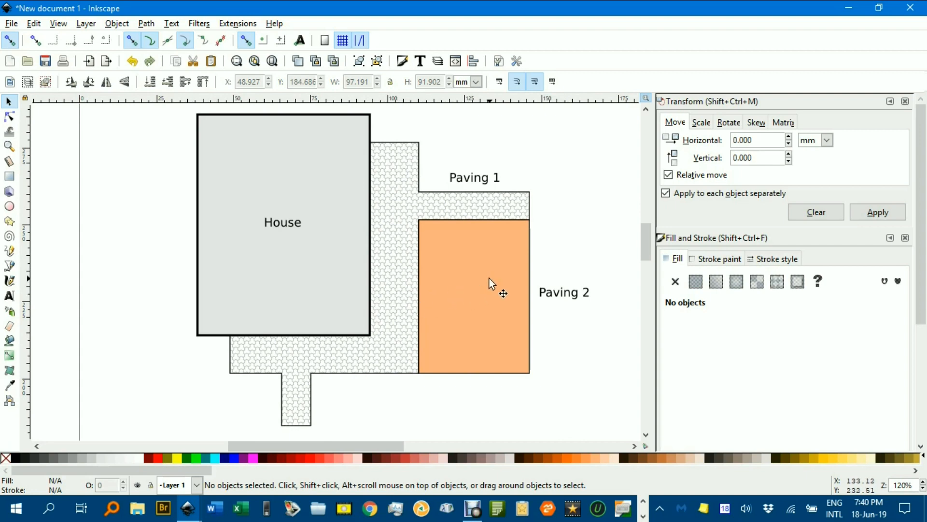
{"action": "left_click", "coordinate": [463, 314]}
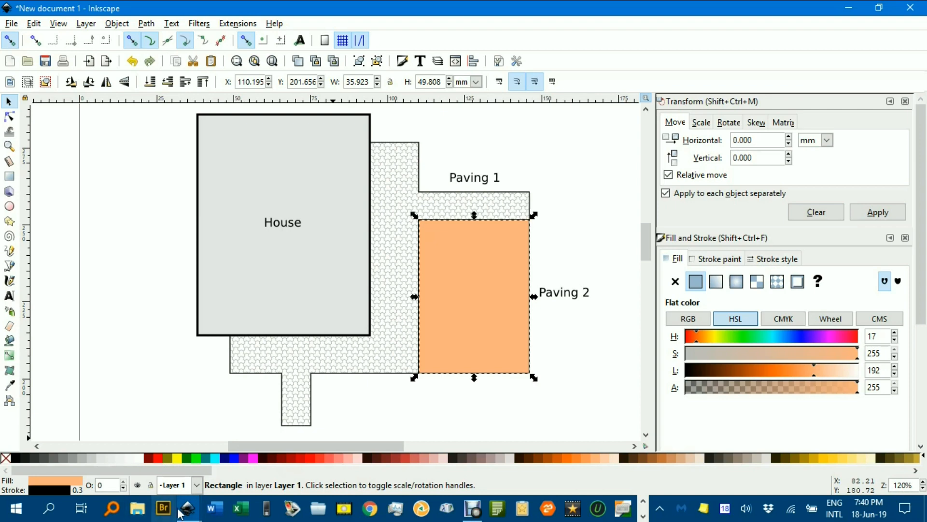
{"action": "left_click", "coordinate": [193, 507]}
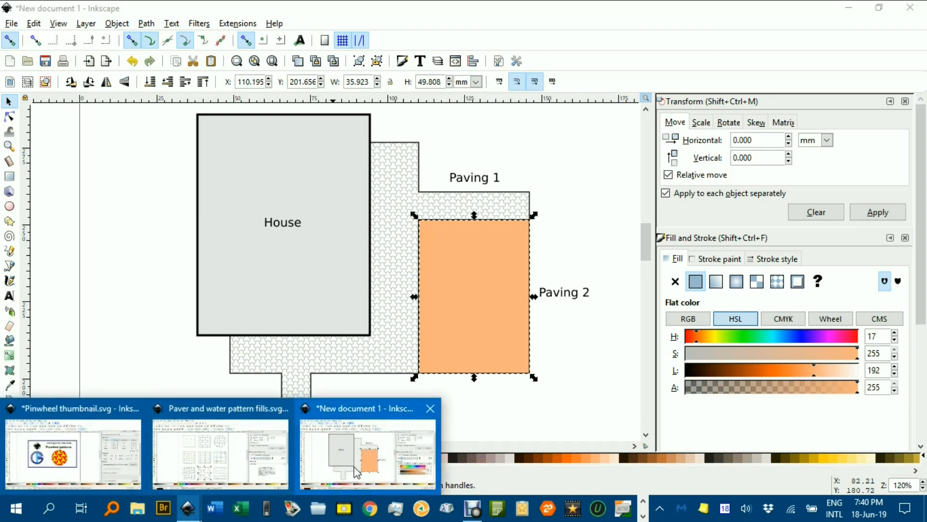
{"action": "left_click", "coordinate": [224, 457]}
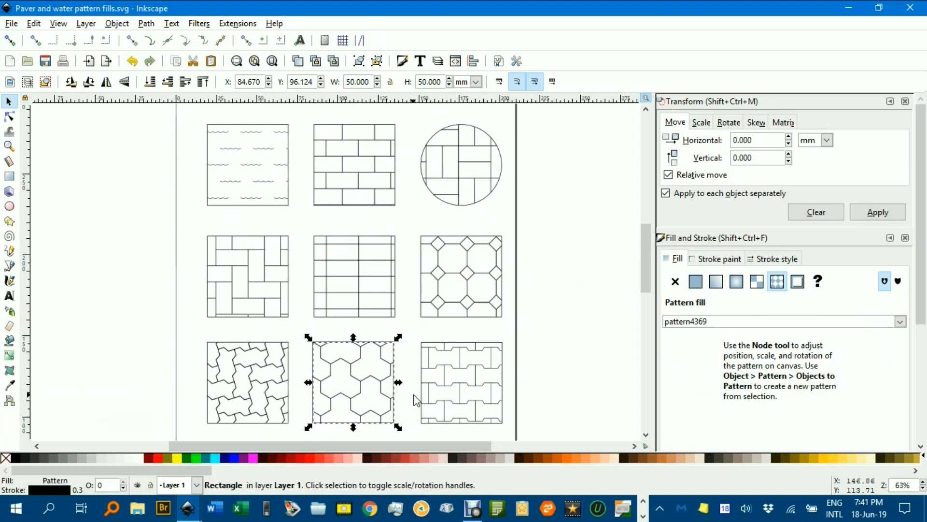
{"action": "left_click", "coordinate": [260, 366]}
{"action": "left_click", "coordinate": [460, 289]}
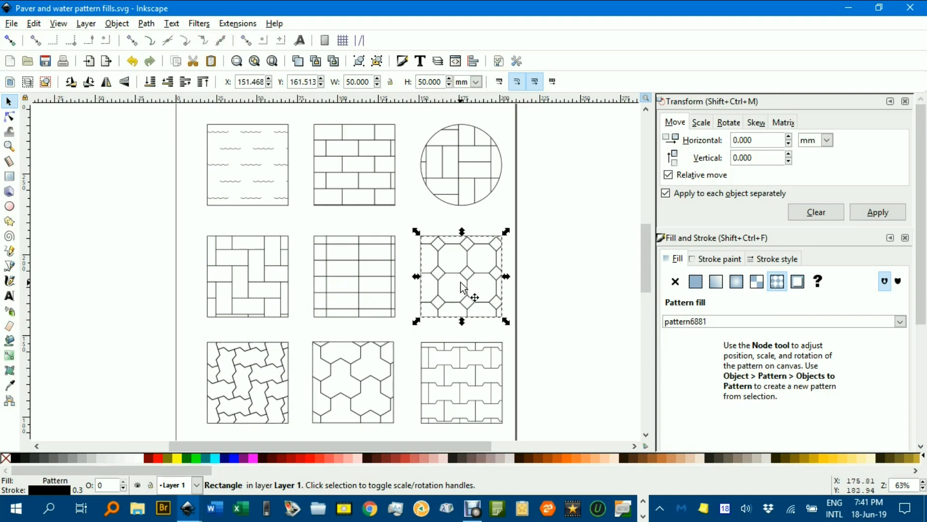
Return to New document 1 and apply the copied octagon-and-diamond style to the Paving 2 rectangle.
{"action": "left_click", "coordinate": [202, 505]}
{"action": "left_click", "coordinate": [376, 432]}
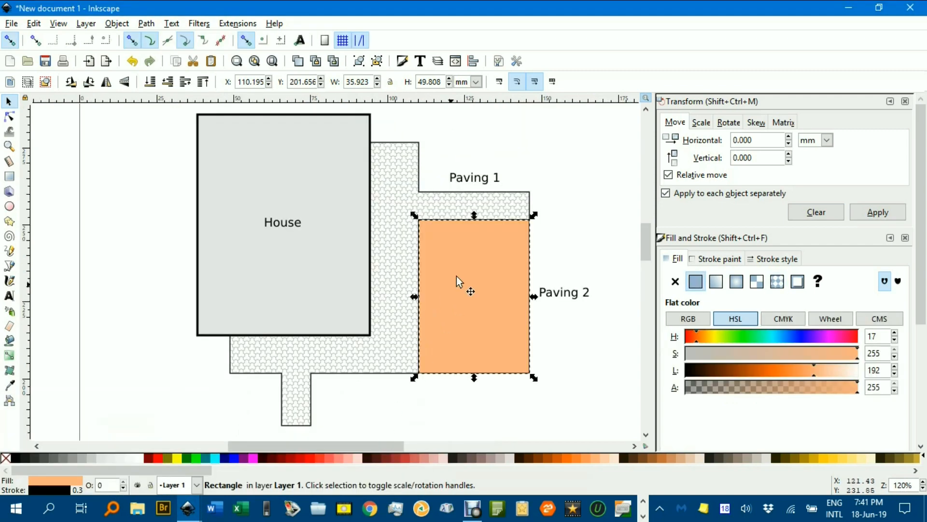
{"action": "left_click", "coordinate": [33, 23]}
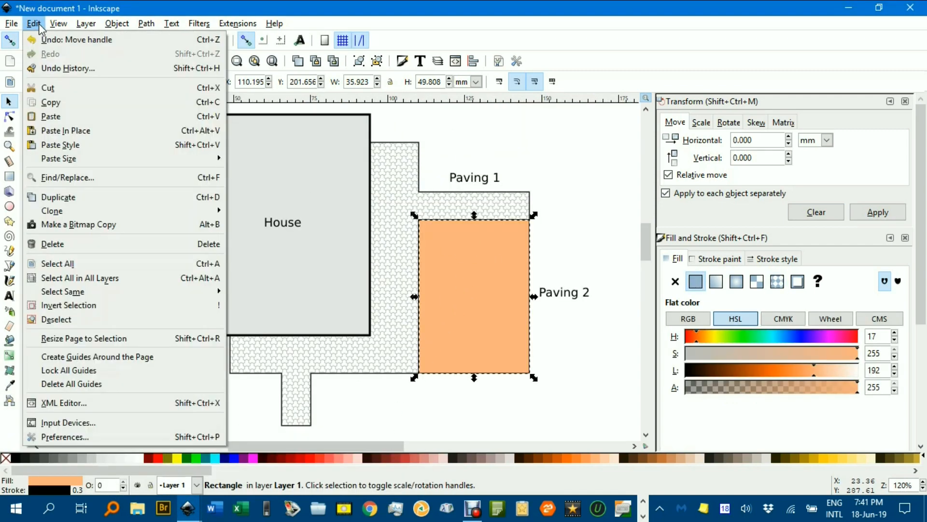
{"action": "left_click", "coordinate": [98, 149]}
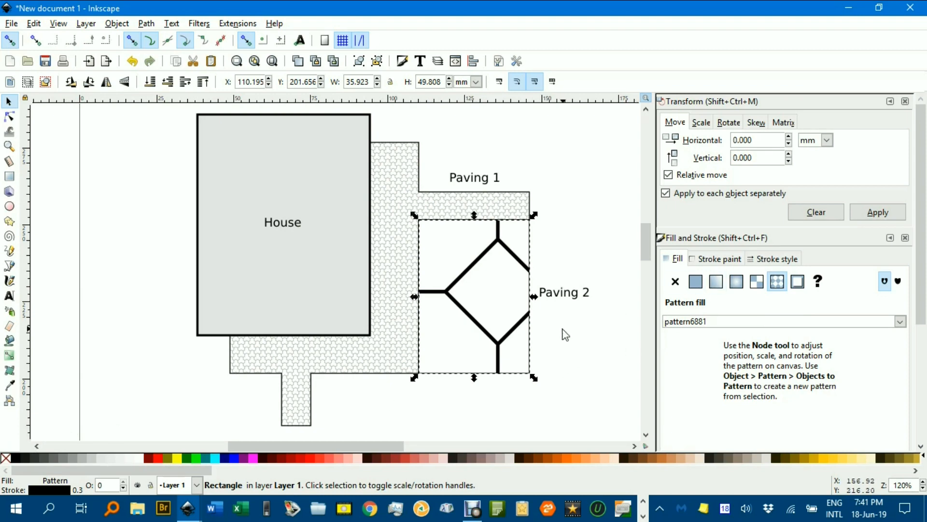
Locate the Paving 2 pattern fill's handles far outside the page and move the pattern origin close to the page's right edge.
{"action": "left_click_drag", "start_coordinate": [558, 331], "coordinate": [440, 299]}
{"action": "scroll", "coordinate": [421, 294], "scroll_direction": "down", "scroll_amount": 3}
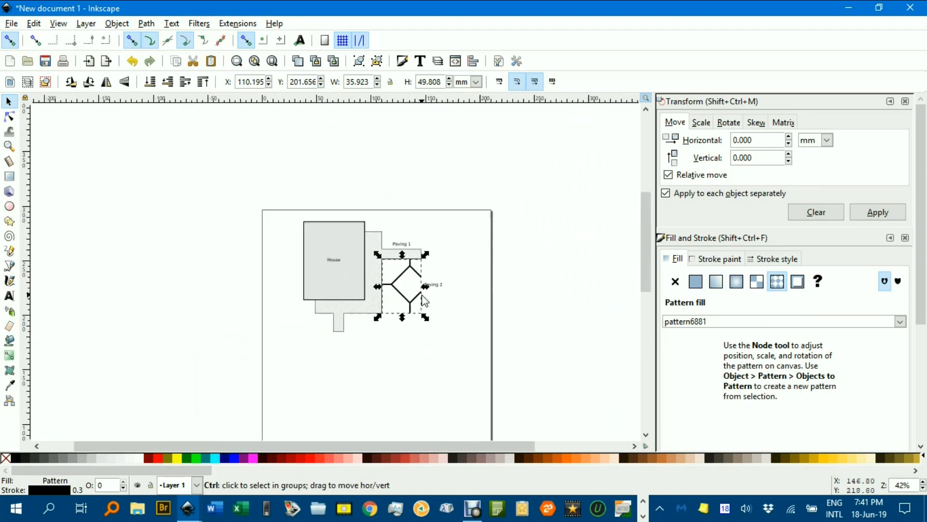
{"action": "scroll", "coordinate": [421, 296], "scroll_direction": "up", "scroll_amount": 1}
{"action": "scroll", "coordinate": [358, 285], "scroll_direction": "up", "scroll_amount": 1}
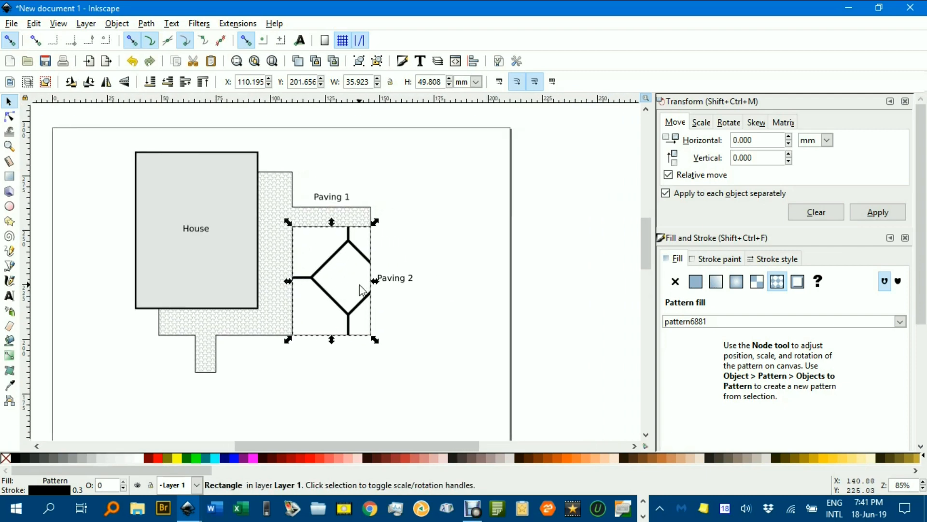
{"action": "key", "text": "n"}
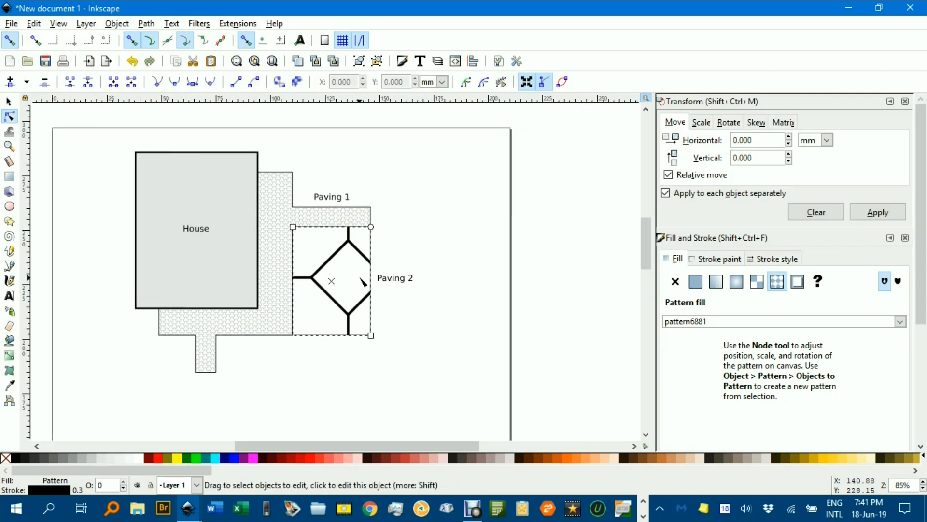
{"action": "scroll", "coordinate": [432, 296], "scroll_direction": "down", "scroll_amount": 5}
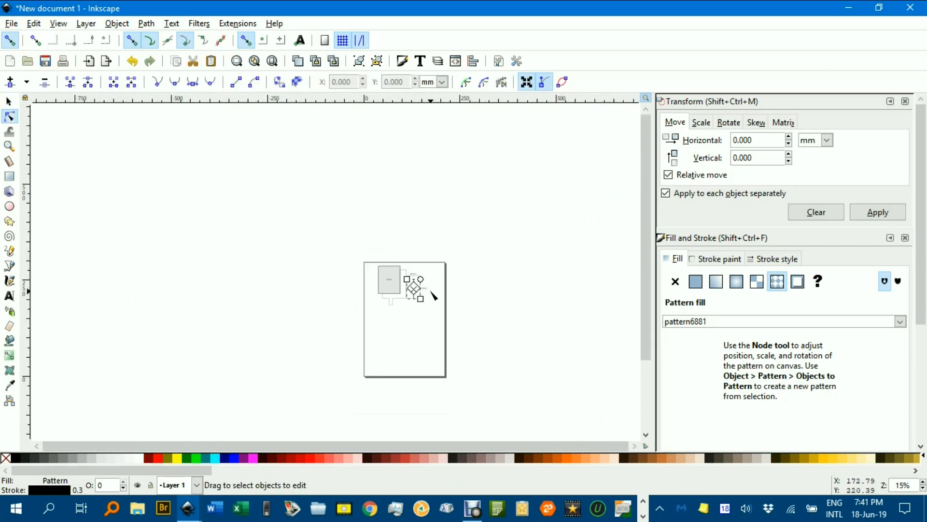
{"action": "scroll", "coordinate": [432, 295], "scroll_direction": "up", "scroll_amount": 3}
{"action": "scroll", "coordinate": [434, 290], "scroll_direction": "down", "scroll_amount": 3}
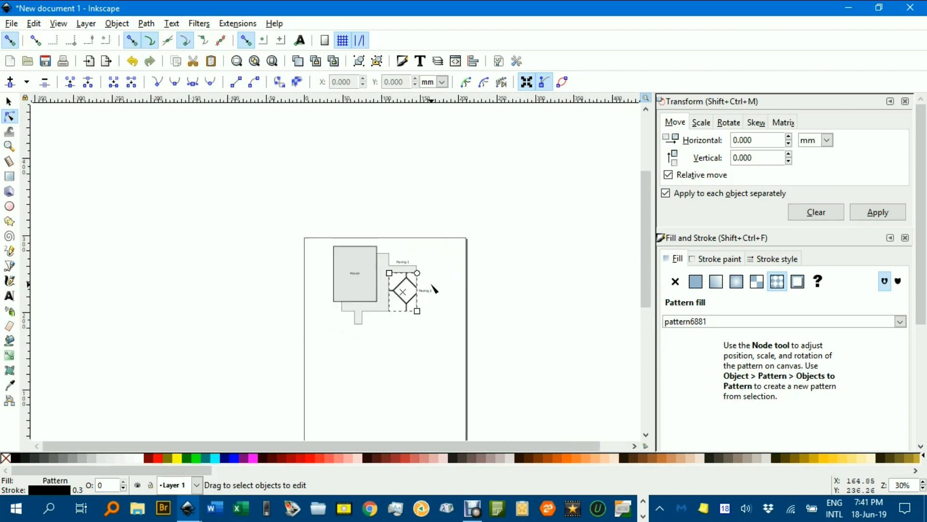
{"action": "scroll", "coordinate": [438, 292], "scroll_direction": "down", "scroll_amount": 2}
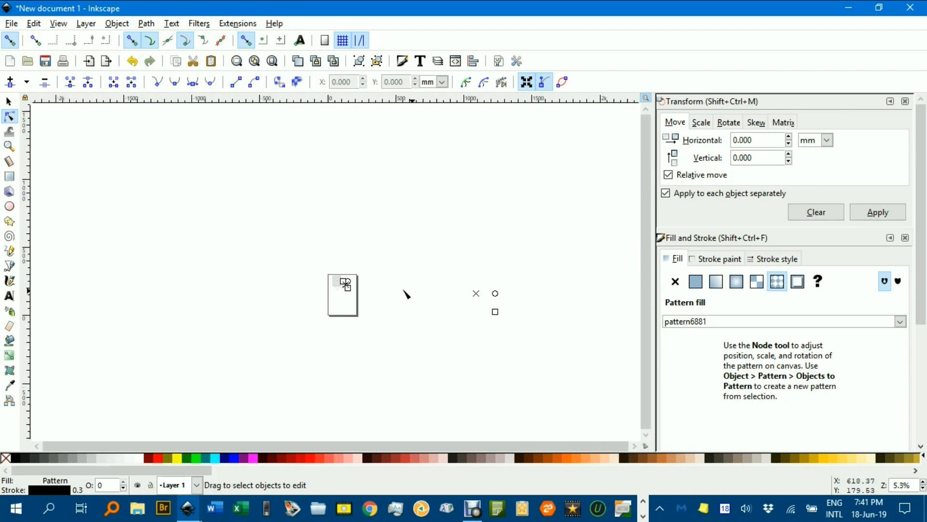
{"action": "scroll", "coordinate": [372, 288], "scroll_direction": "up", "scroll_amount": 5}
{"action": "mouse_move", "coordinate": [337, 279]}
{"action": "left_mouse_down"}
{"action": "mouse_move", "coordinate": [421, 277]}
{"action": "mouse_move", "coordinate": [265, 277]}
{"action": "left_mouse_up"}
{"action": "scroll", "coordinate": [488, 277], "scroll_direction": "down", "scroll_amount": 2}
{"action": "scroll", "coordinate": [492, 280], "scroll_direction": "down", "scroll_amount": 2}
{"action": "left_click_drag", "start_coordinate": [518, 290], "coordinate": [402, 280]}
{"action": "left_click_drag", "start_coordinate": [496, 283], "coordinate": [329, 282]}
Scale the octagon-and-diamond pattern fill down so that many small pavers fill the Paving 2 rectangle.
{"action": "scroll", "coordinate": [337, 270], "scroll_direction": "up", "scroll_amount": 4}
{"action": "left_click_drag", "start_coordinate": [438, 312], "coordinate": [410, 236]}
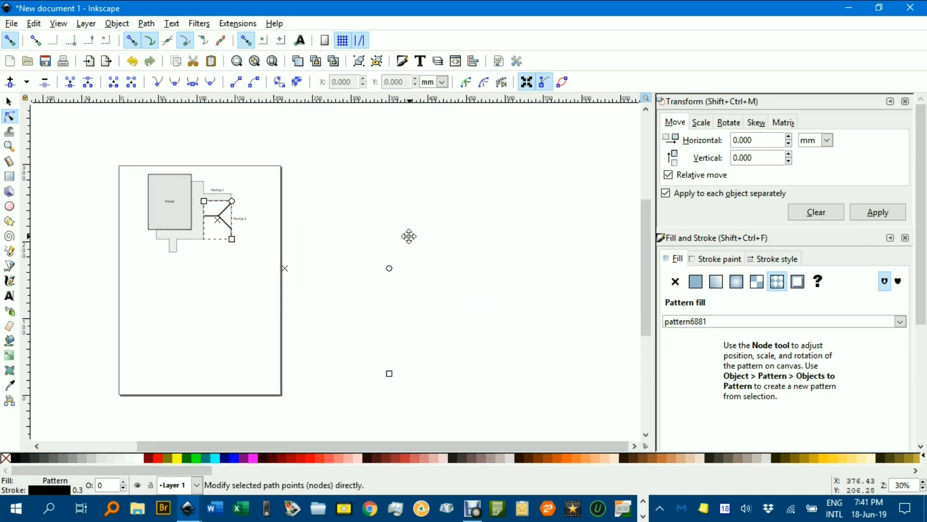
{"action": "left_click_drag", "start_coordinate": [387, 372], "coordinate": [515, 302]}
{"action": "scroll", "coordinate": [441, 274], "scroll_direction": "up", "scroll_amount": 4}
{"action": "left_click_drag", "start_coordinate": [439, 258], "coordinate": [533, 321]}
{"action": "left_click_drag", "start_coordinate": [597, 348], "coordinate": [457, 229]}
{"action": "left_click", "coordinate": [333, 215]}
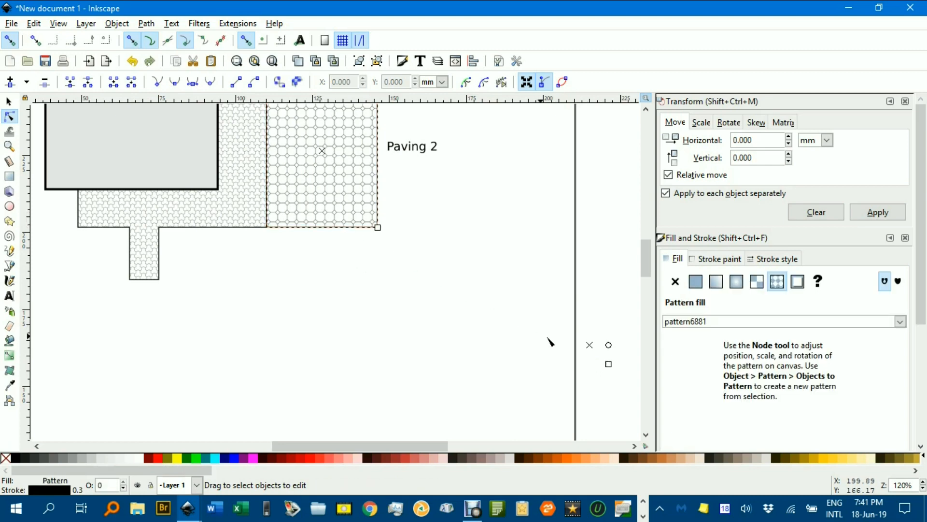
Shift the pattern fill inside the Paving 2 rectangle to adjust the paver alignment, and deselect the rectangle.
{"action": "left_click_drag", "start_coordinate": [589, 346], "coordinate": [470, 347]}
{"action": "left_click", "coordinate": [440, 199]}
{"action": "scroll", "coordinate": [382, 211], "scroll_direction": "up", "scroll_amount": 2}
{"action": "scroll", "coordinate": [384, 213], "scroll_direction": "down", "scroll_amount": 2}
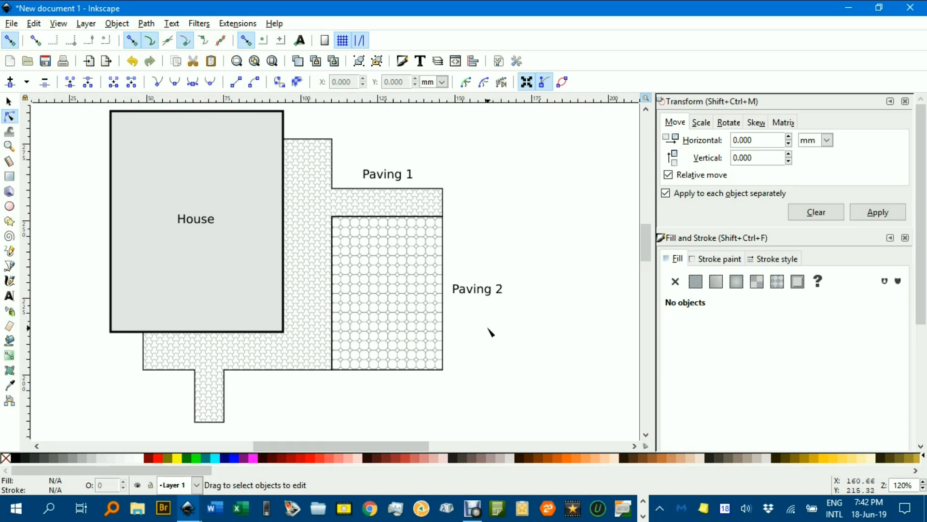
Draw an empty rectangle about 61 by 33 mm just below the Paving 2 area.
{"action": "left_click_drag", "start_coordinate": [399, 335], "coordinate": [492, 241]}
{"action": "left_click", "coordinate": [15, 180]}
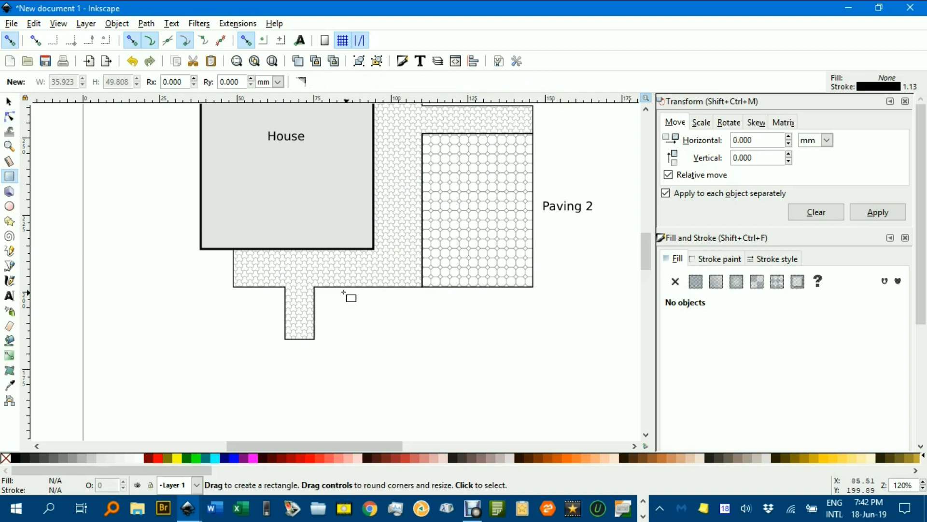
{"action": "left_click_drag", "start_coordinate": [345, 301], "coordinate": [534, 403]}
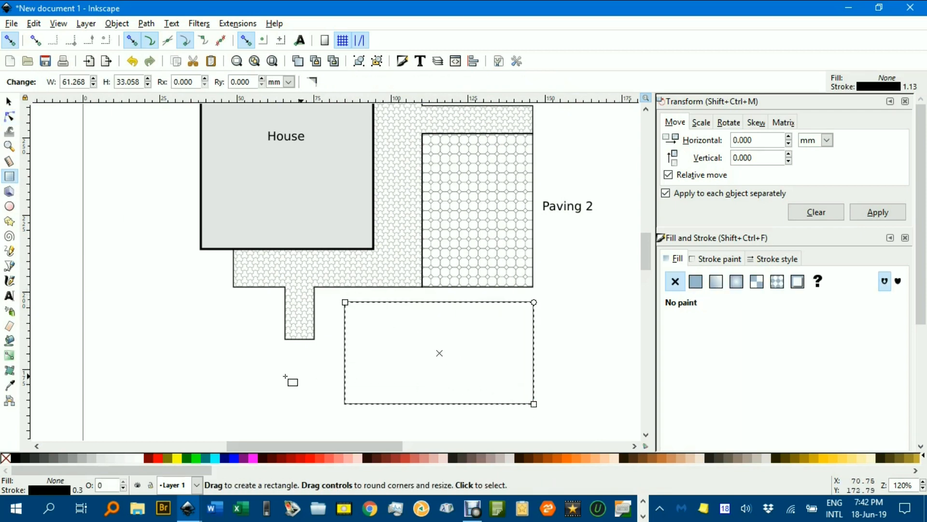
Switch to the Paver and water pattern fills.svg document and copy the square with the wavy water pattern.
{"action": "mouse_move", "coordinate": [188, 508]}
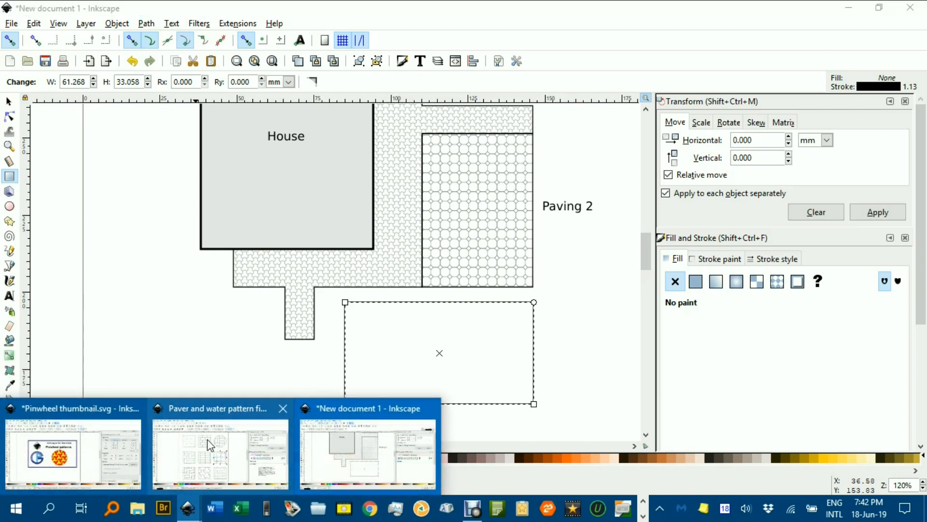
{"action": "left_click", "coordinate": [208, 448]}
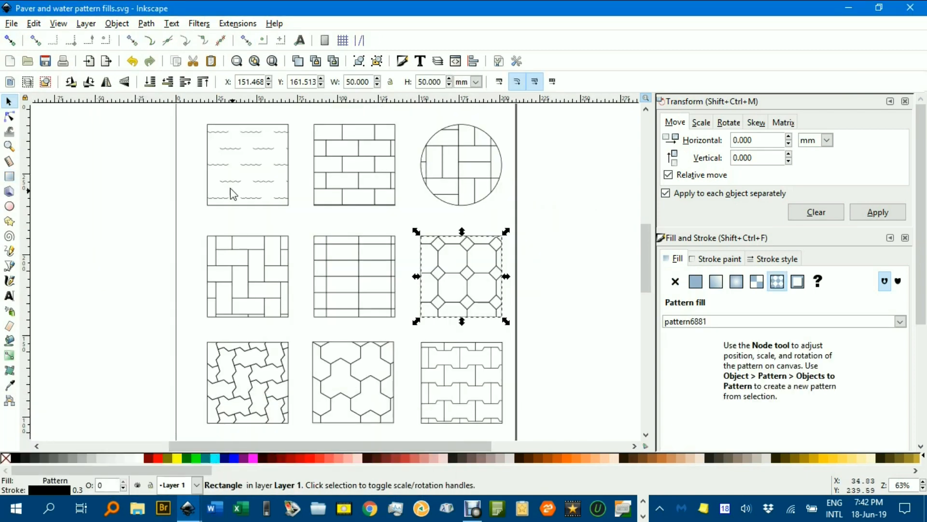
{"action": "left_click", "coordinate": [232, 191]}
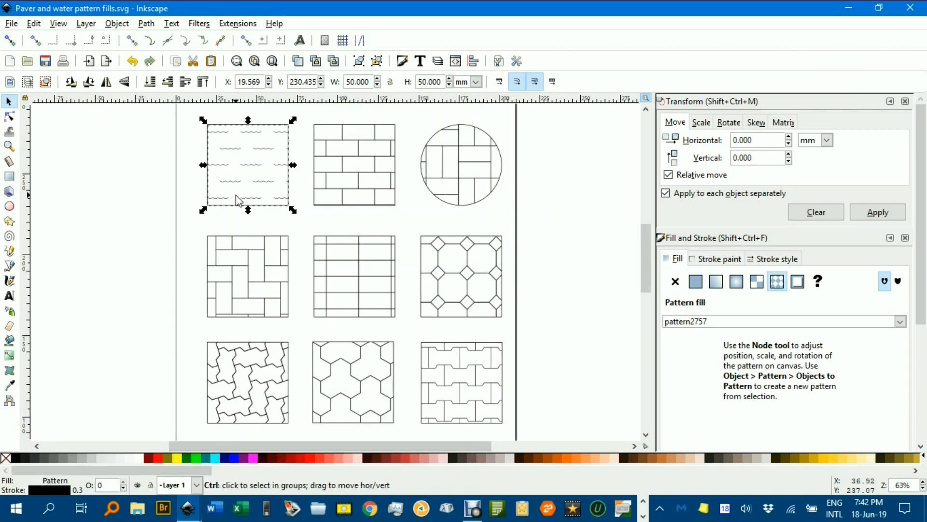
Return to New document 1 and apply the copied water pattern style to the new rectangle.
{"action": "mouse_move", "coordinate": [188, 508]}
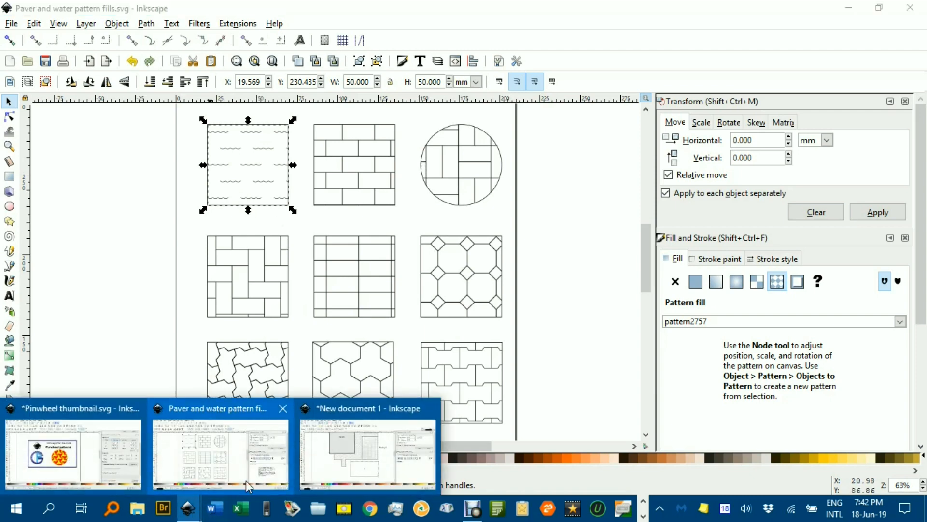
{"action": "left_click", "coordinate": [363, 468]}
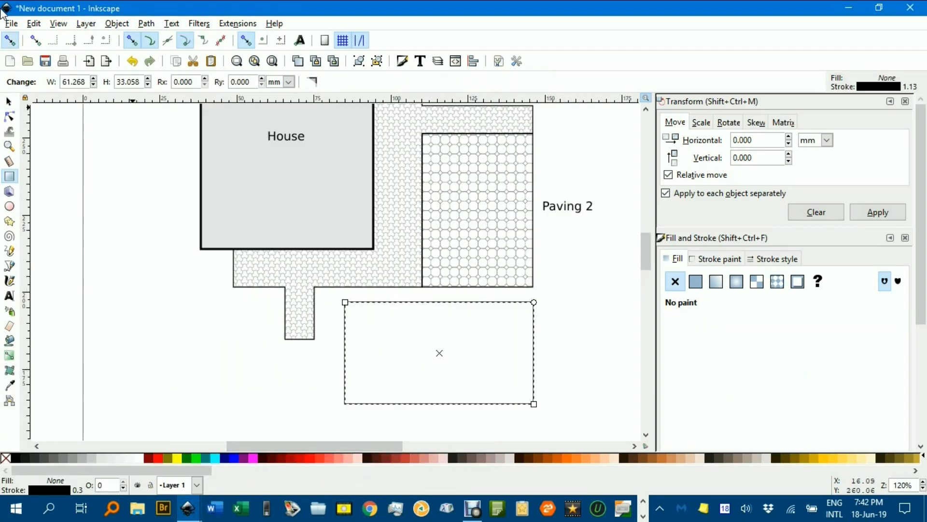
{"action": "left_click", "coordinate": [33, 23]}
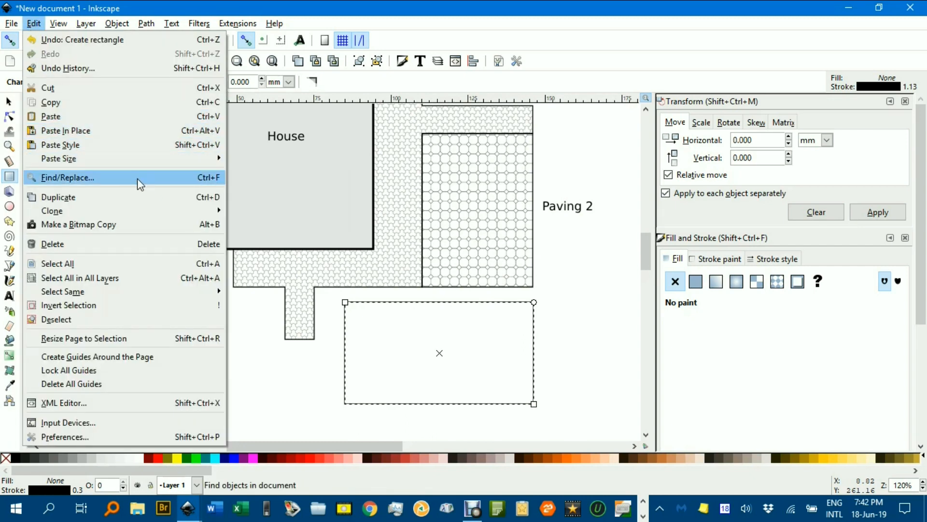
{"action": "left_click", "coordinate": [115, 146]}
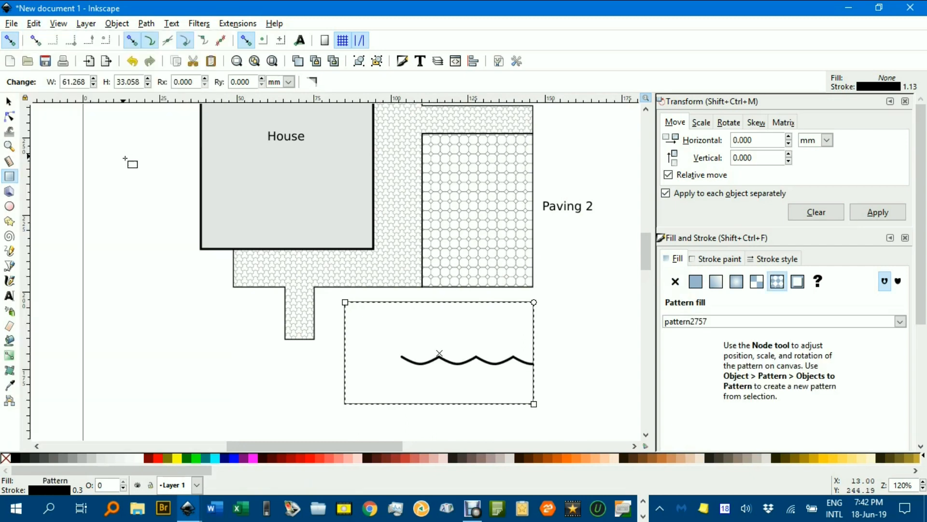
Locate the water pattern fill's handles outside the page and move the pattern origin just beyond the page's right edge.
{"action": "left_click_drag", "start_coordinate": [432, 331], "coordinate": [341, 288]}
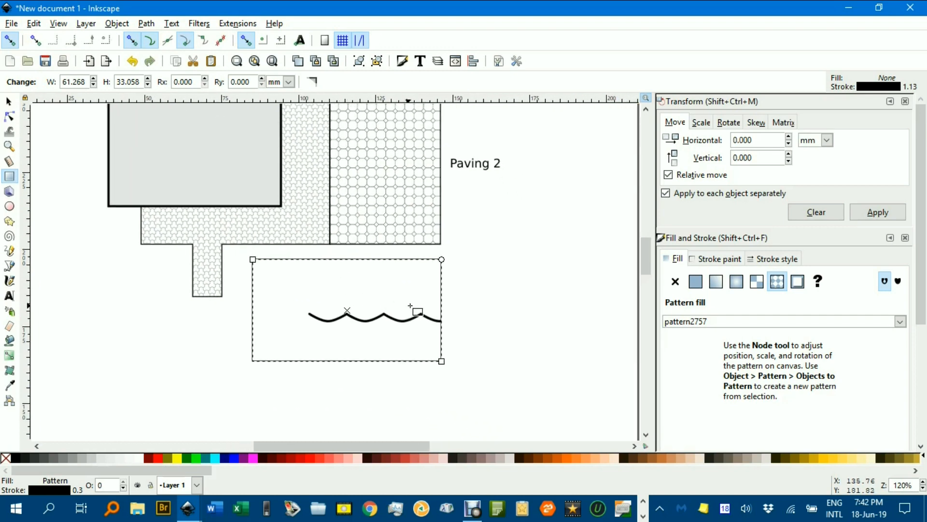
{"action": "key", "text": "n"}
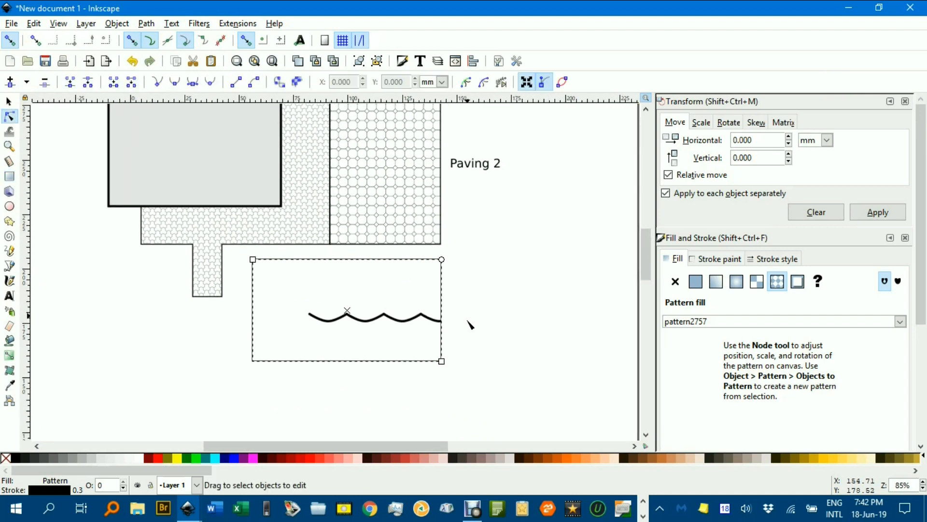
{"action": "scroll", "coordinate": [471, 321], "scroll_direction": "down", "scroll_amount": 4}
{"action": "scroll", "coordinate": [320, 357], "scroll_direction": "down", "scroll_amount": 1}
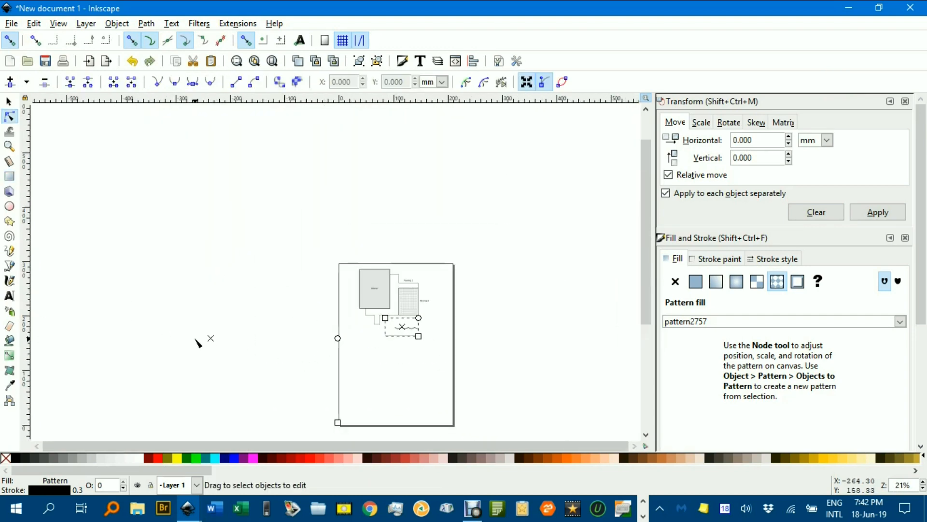
{"action": "left_click_drag", "start_coordinate": [288, 341], "coordinate": [464, 324]}
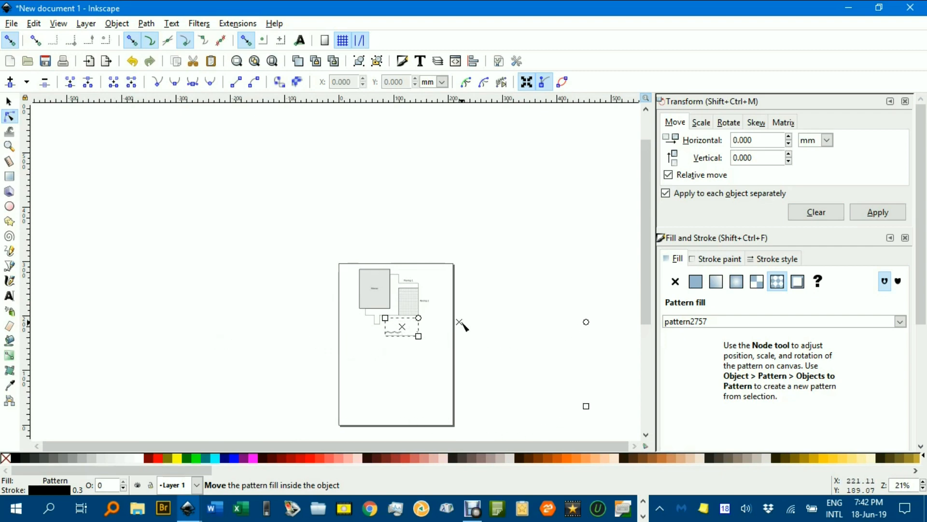
Scale the water pattern fill down so that rows of small waves fill the rectangle, and deselect it.
{"action": "left_click_drag", "start_coordinate": [586, 407], "coordinate": [476, 337]}
{"action": "scroll", "coordinate": [472, 341], "scroll_direction": "up", "scroll_amount": 5}
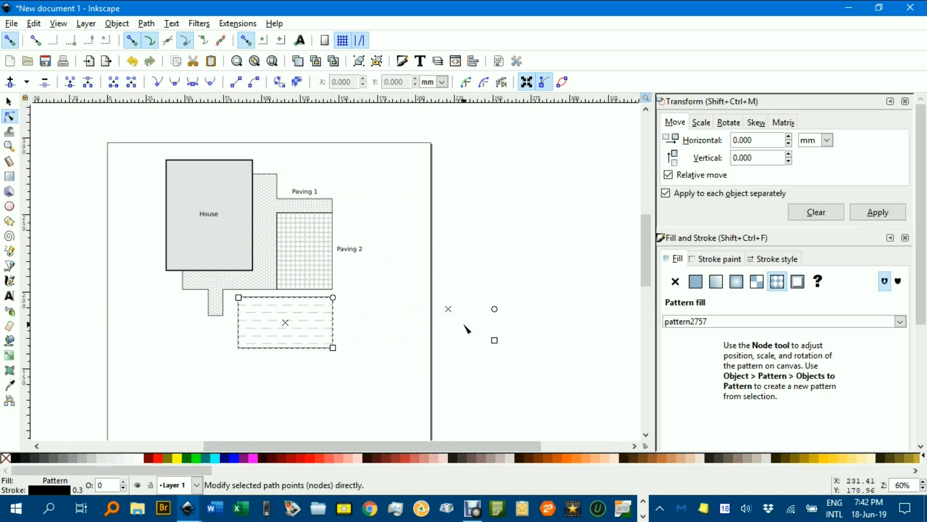
{"action": "left_click", "coordinate": [463, 345]}
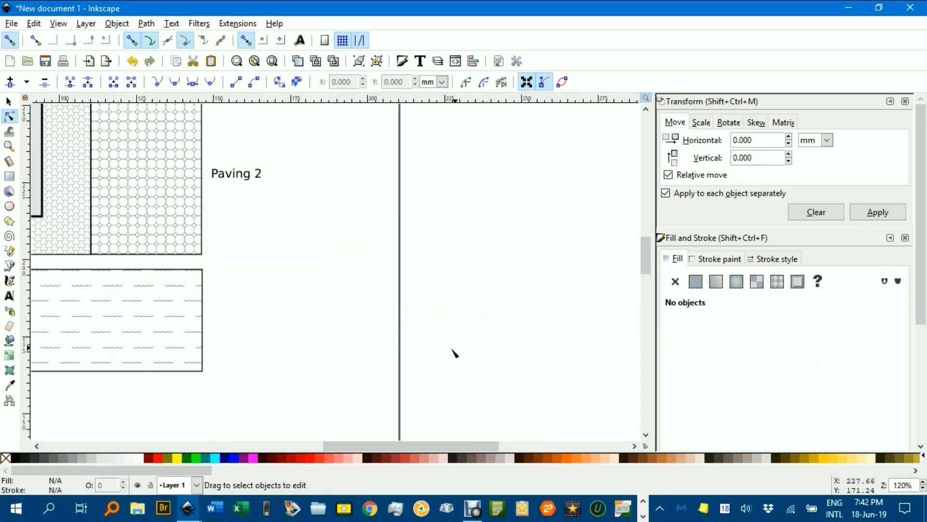
Place a duplicate of the Paving 1 shape with a flat light orange fill (HSL 17, 255, 213) at the bottom, behind its paver pattern.
{"action": "left_click_drag", "start_coordinate": [393, 347], "coordinate": [536, 307]}
{"action": "scroll", "coordinate": [271, 250], "scroll_direction": "up", "scroll_amount": 1}
{"action": "scroll", "coordinate": [271, 250], "scroll_direction": "down", "scroll_amount": 2}
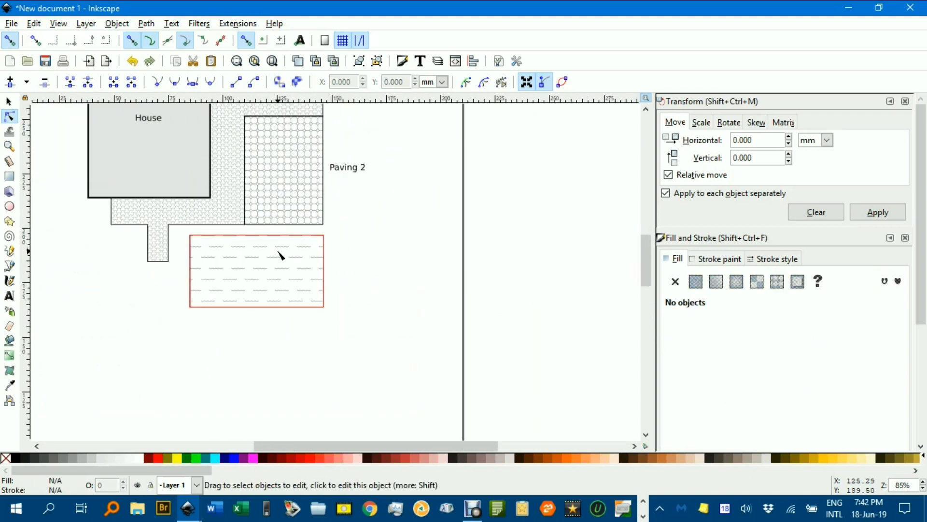
{"action": "left_click", "coordinate": [8, 101]}
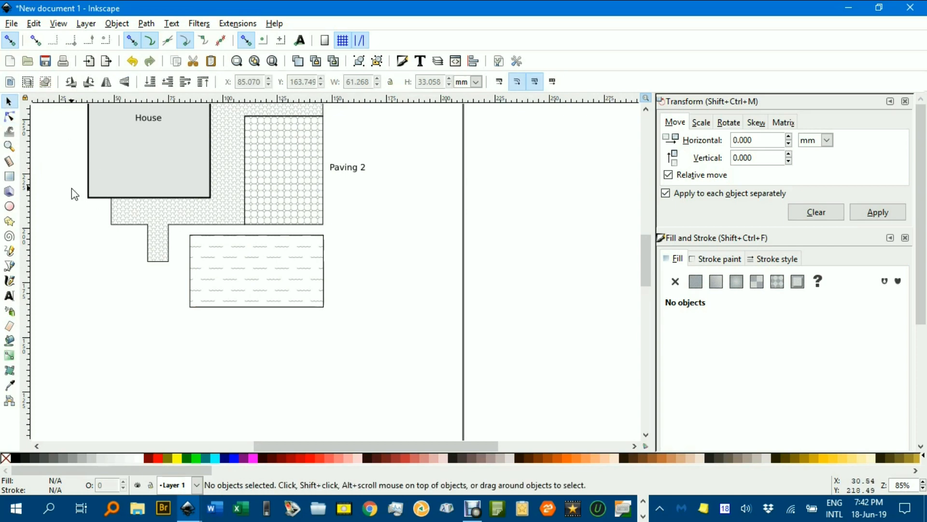
{"action": "left_click_drag", "start_coordinate": [271, 320], "coordinate": [342, 358]}
{"action": "scroll", "coordinate": [316, 283], "scroll_direction": "up", "scroll_amount": 1}
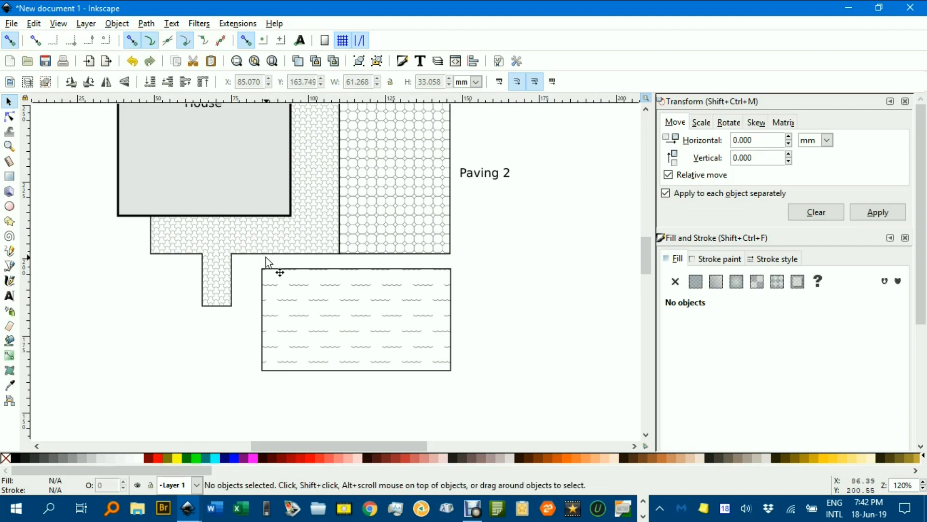
{"action": "scroll", "coordinate": [301, 268], "scroll_direction": "up", "scroll_amount": 2}
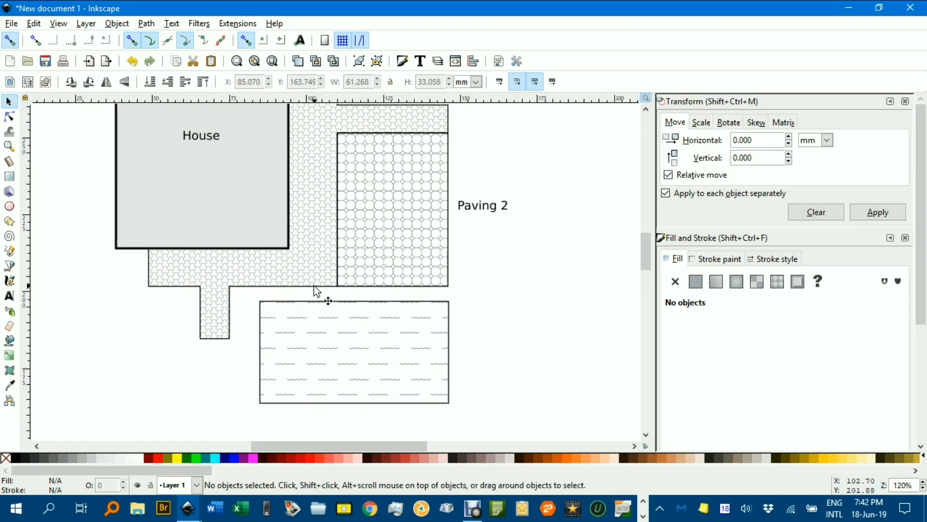
{"action": "left_click", "coordinate": [306, 288]}
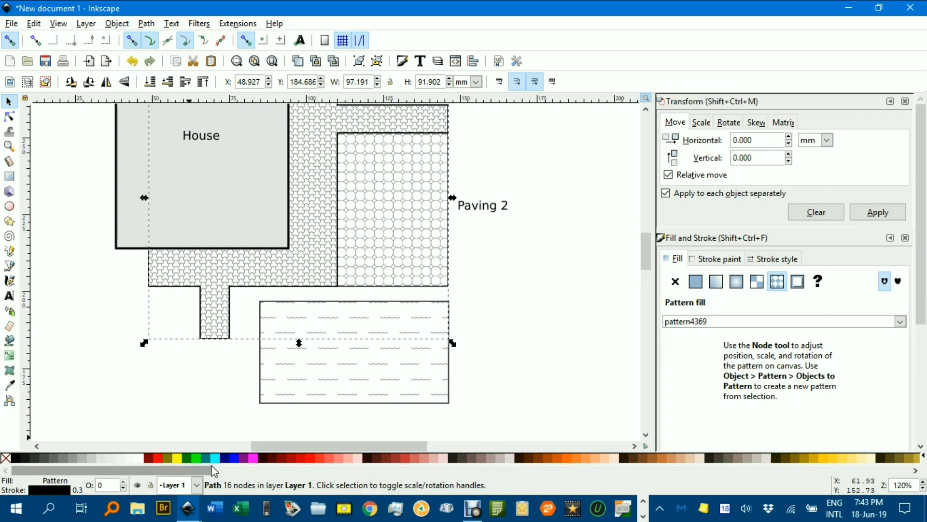
{"action": "left_click", "coordinate": [608, 459]}
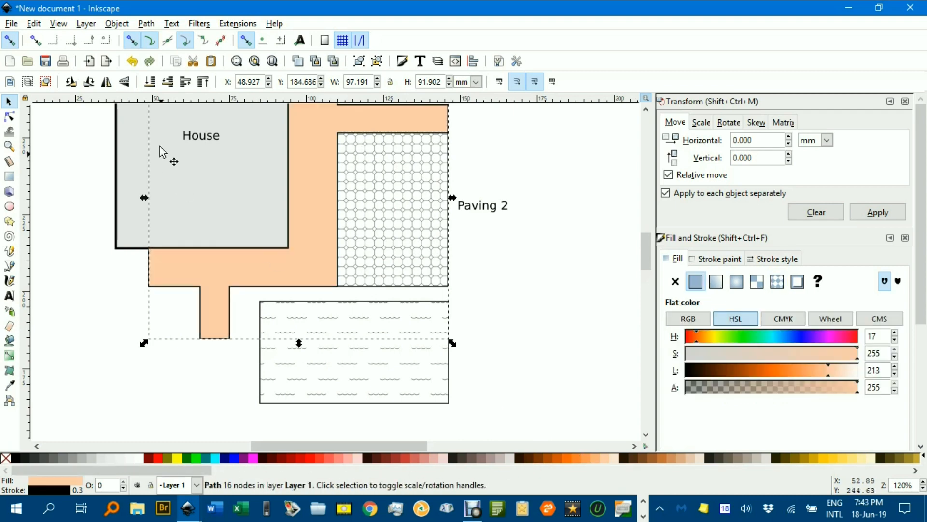
{"action": "left_click", "coordinate": [150, 82]}
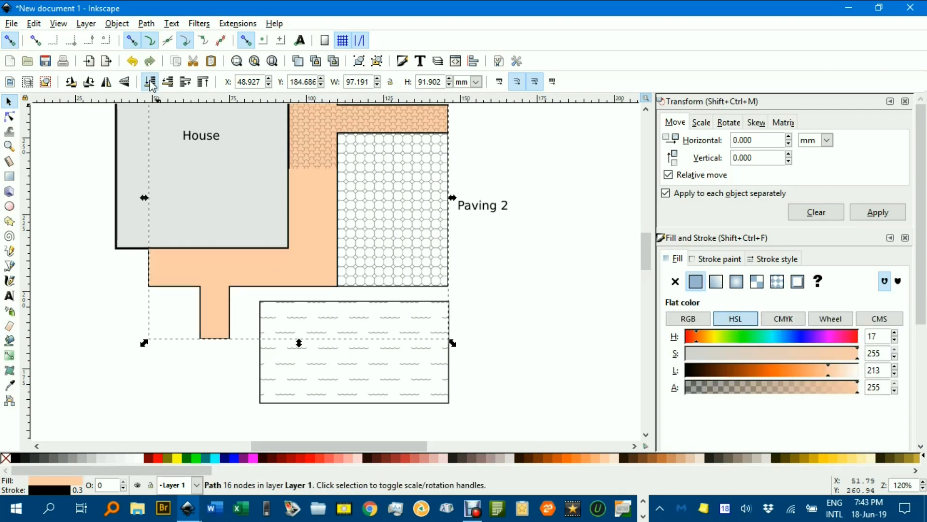
{"action": "left_click", "coordinate": [587, 217]}
Place a duplicate of the Paving 2 rectangle with a flat light red fill (HSL 0, 255, 192) at the bottom, behind its octagon pattern.
{"action": "left_click_drag", "start_coordinate": [563, 210], "coordinate": [523, 223]}
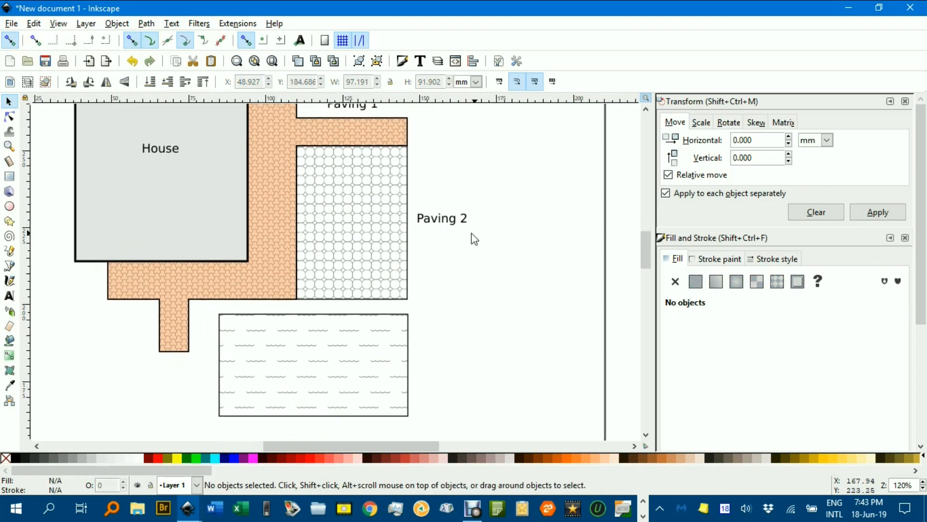
{"action": "left_click", "coordinate": [378, 227]}
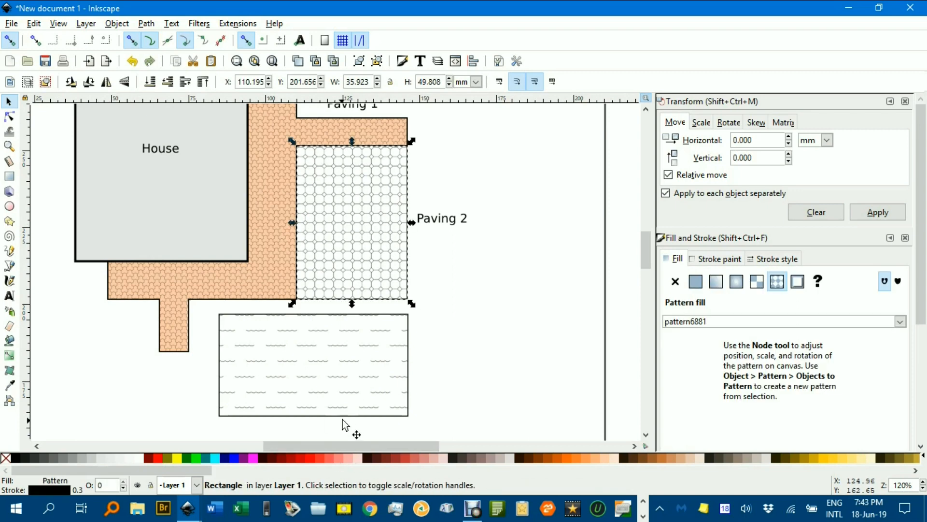
{"action": "left_click", "coordinate": [329, 457]}
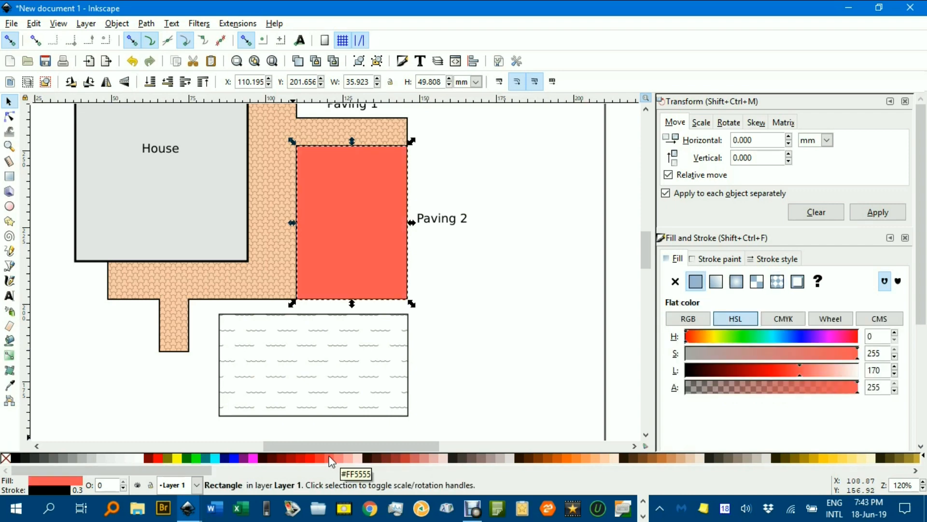
{"action": "left_click", "coordinate": [340, 457]}
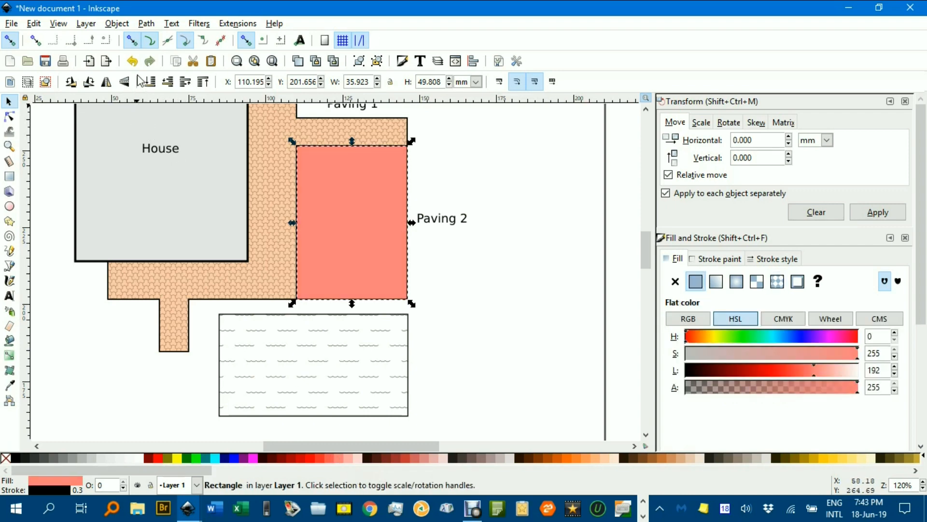
{"action": "left_click", "coordinate": [150, 82]}
{"action": "left_click", "coordinate": [517, 182]}
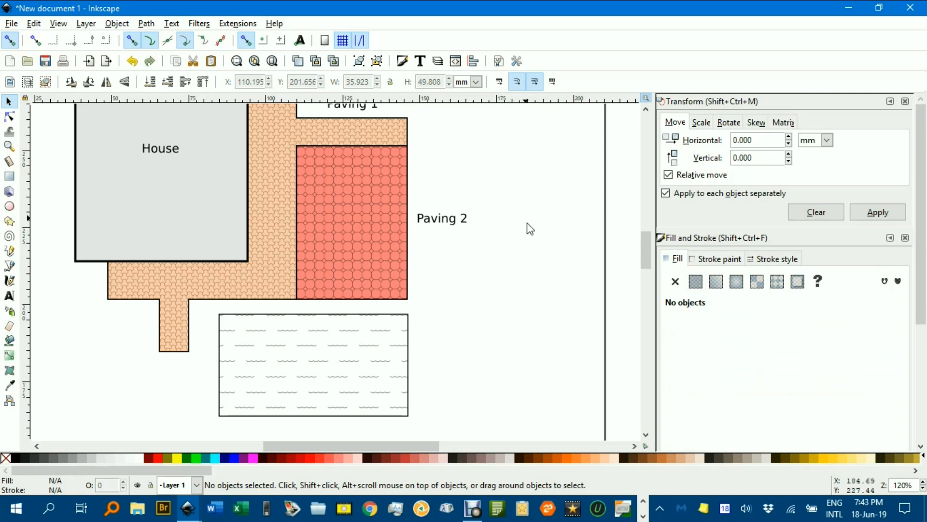
Place a duplicate of the water rectangle with a flat light blue fill (HSL 157, 255, 195) at the bottom, behind its wave pattern.
{"action": "left_click", "coordinate": [385, 317]}
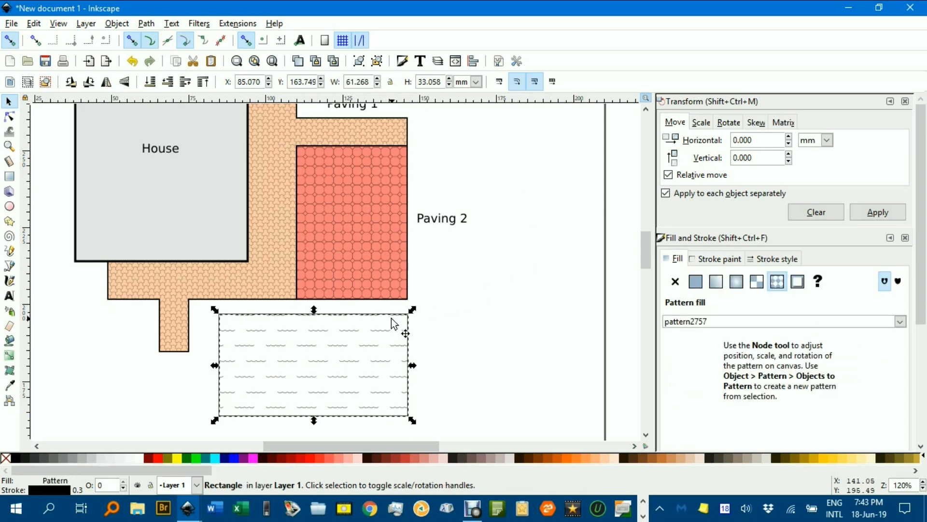
{"action": "left_click", "coordinate": [219, 463]}
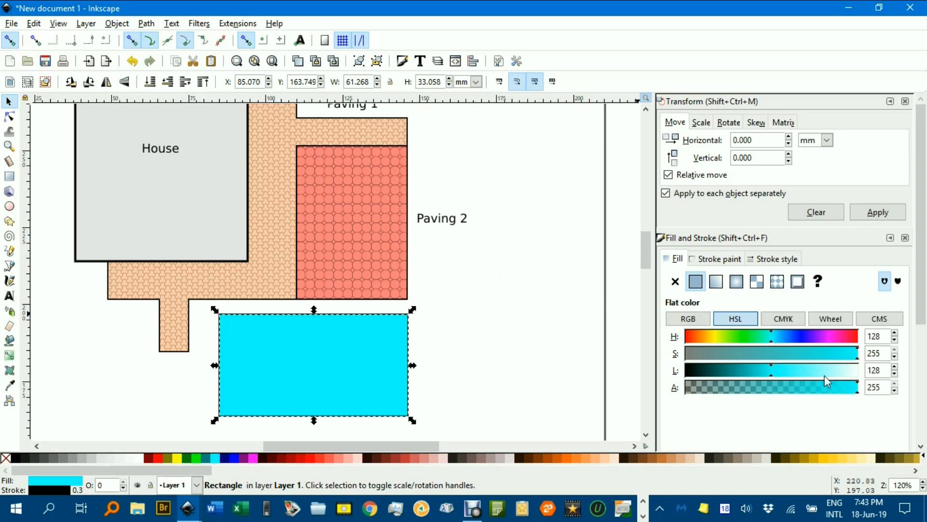
{"action": "left_click_drag", "start_coordinate": [772, 341], "coordinate": [791, 338]}
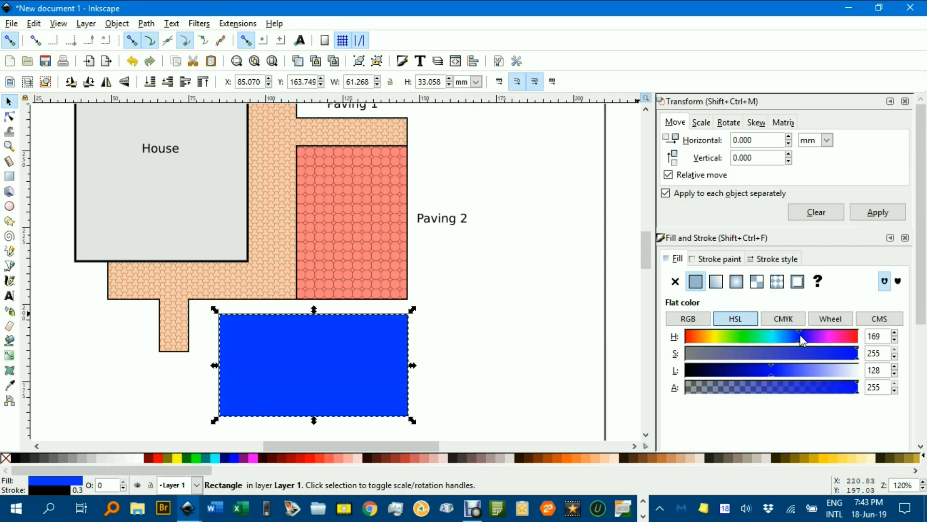
{"action": "left_click_drag", "start_coordinate": [770, 367], "coordinate": [816, 360]}
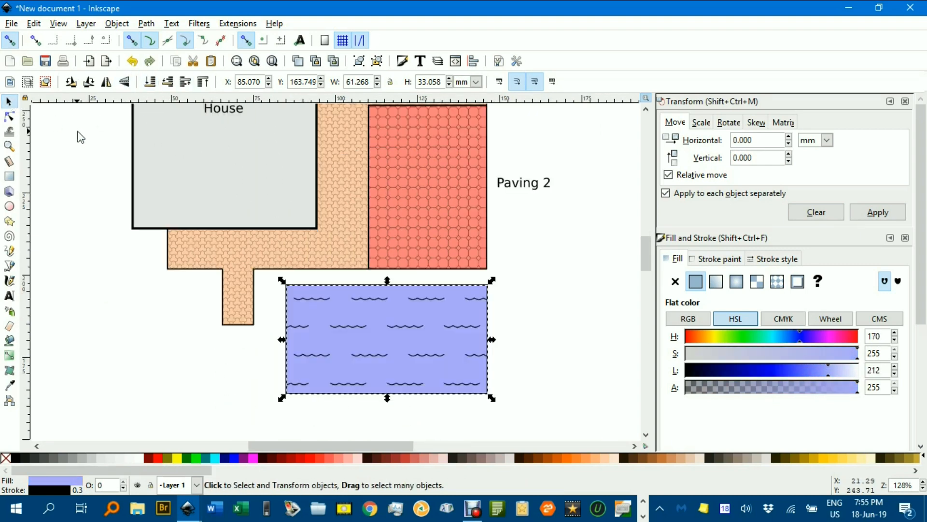
{"action": "left_click", "coordinate": [78, 137]}
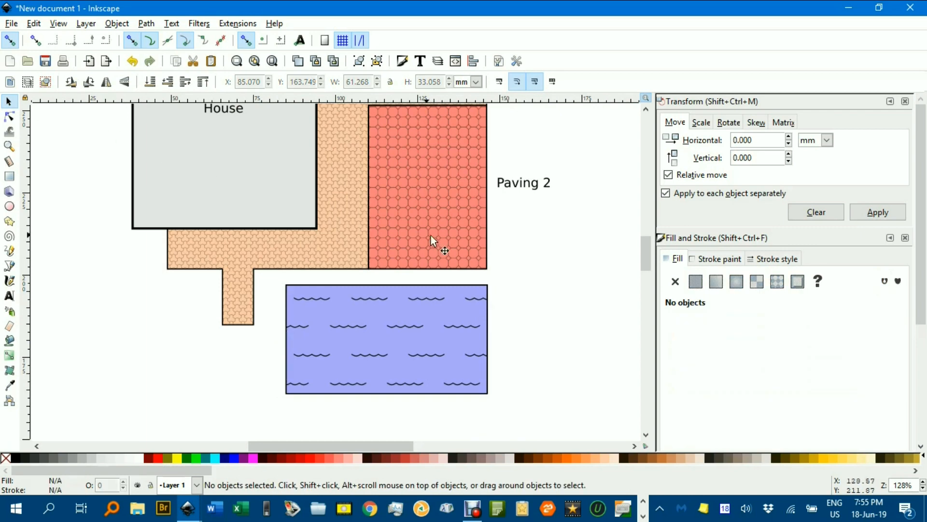
{"action": "scroll", "coordinate": [527, 266], "scroll_direction": "up", "scroll_amount": 3}
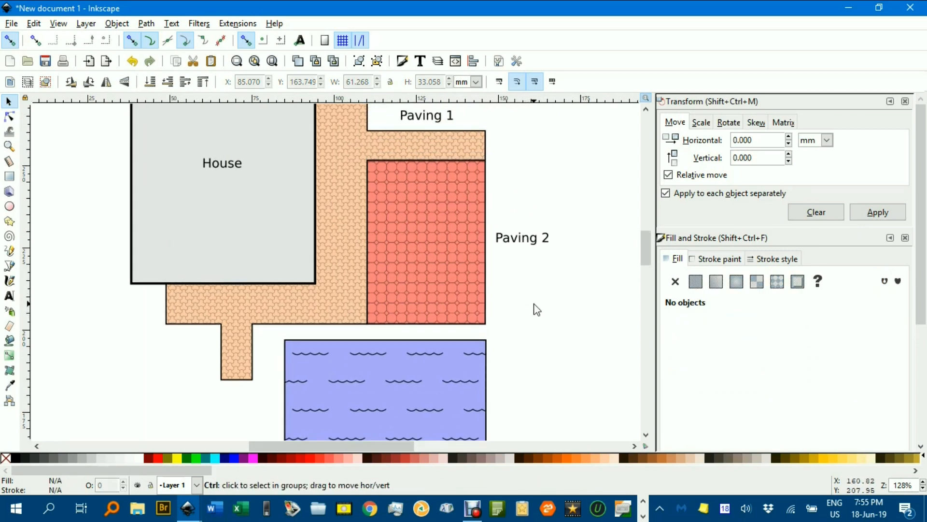